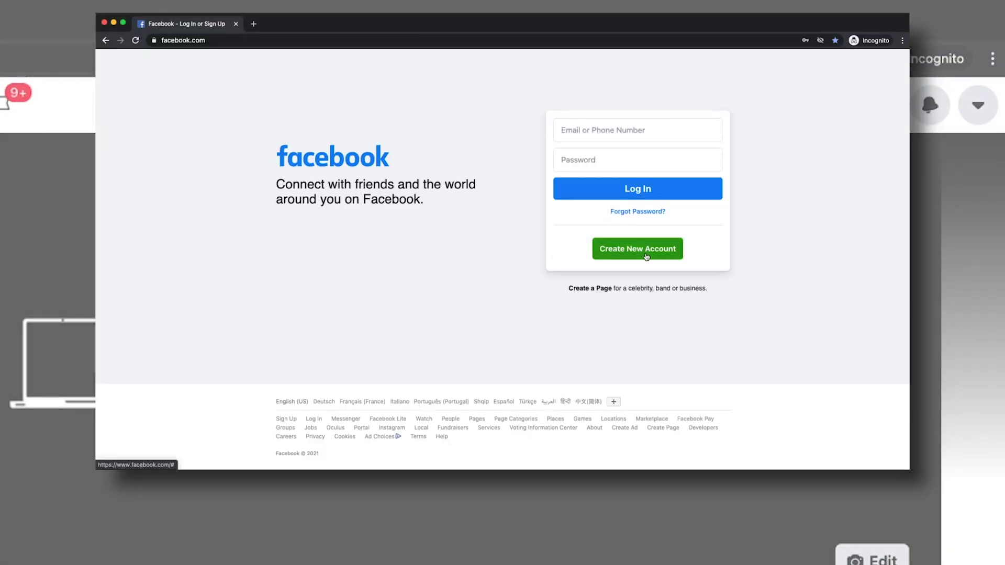
# From the Metics Media page, open the Create menu to start a new Page.
pyautogui.click(646, 256)
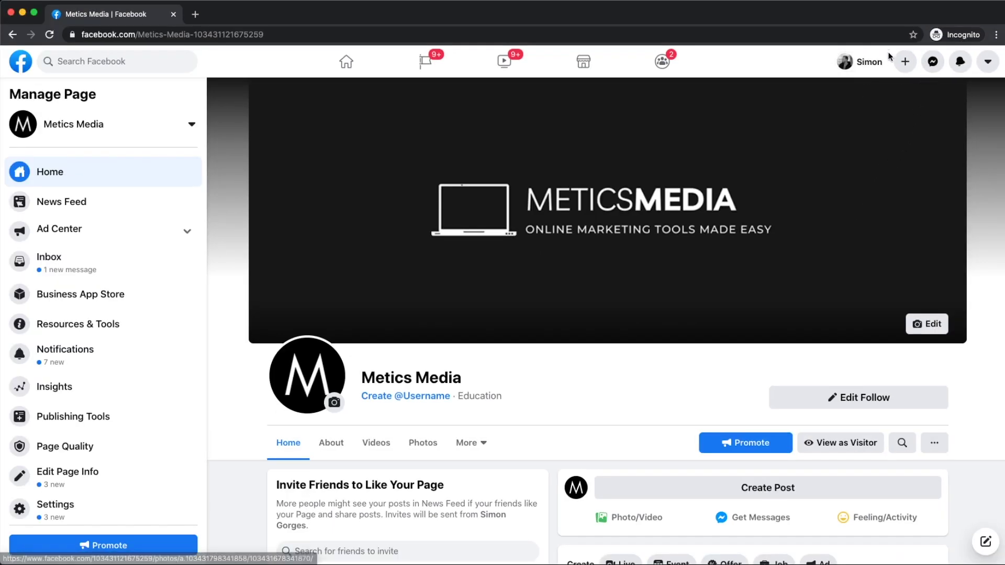
pyautogui.click(906, 64)
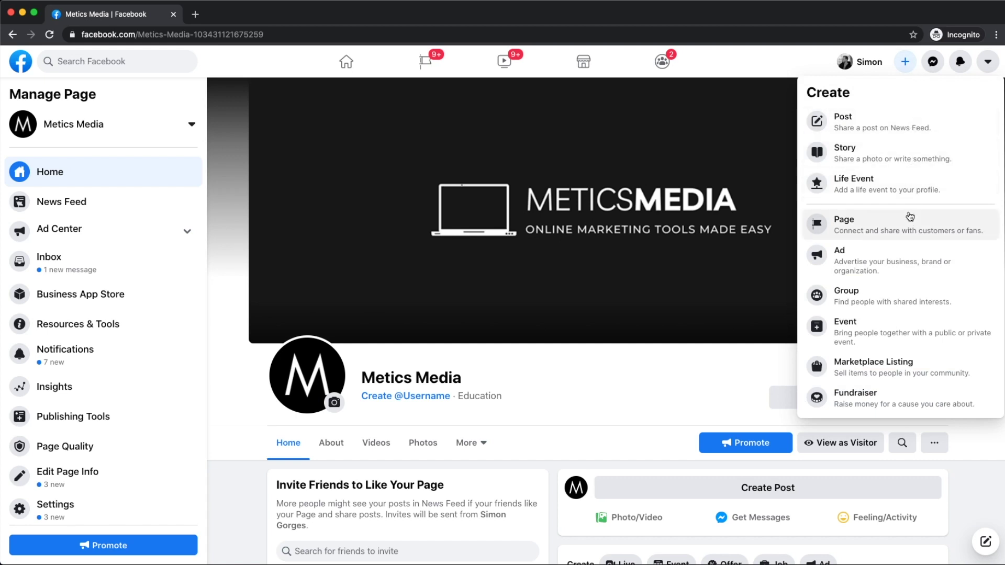
# Start a new Page and name it Metics Watches.
pyautogui.click(850, 228)
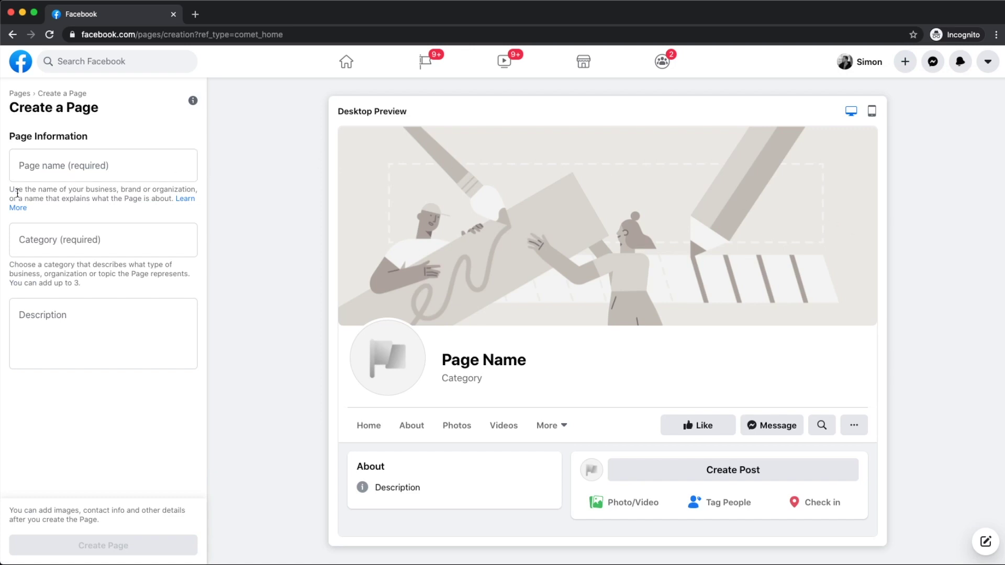
pyautogui.scroll(3, 13, 186)
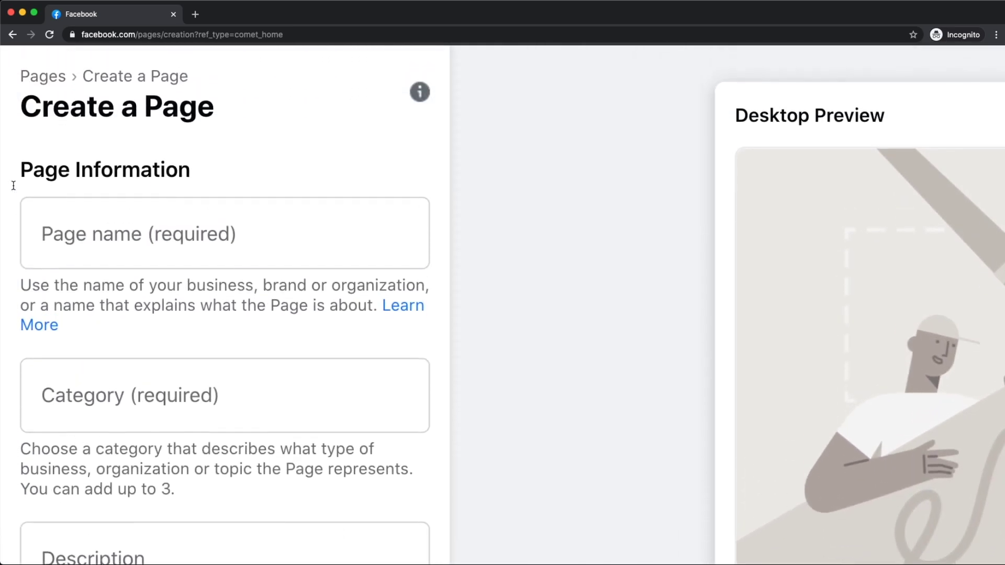
pyautogui.click(87, 222)
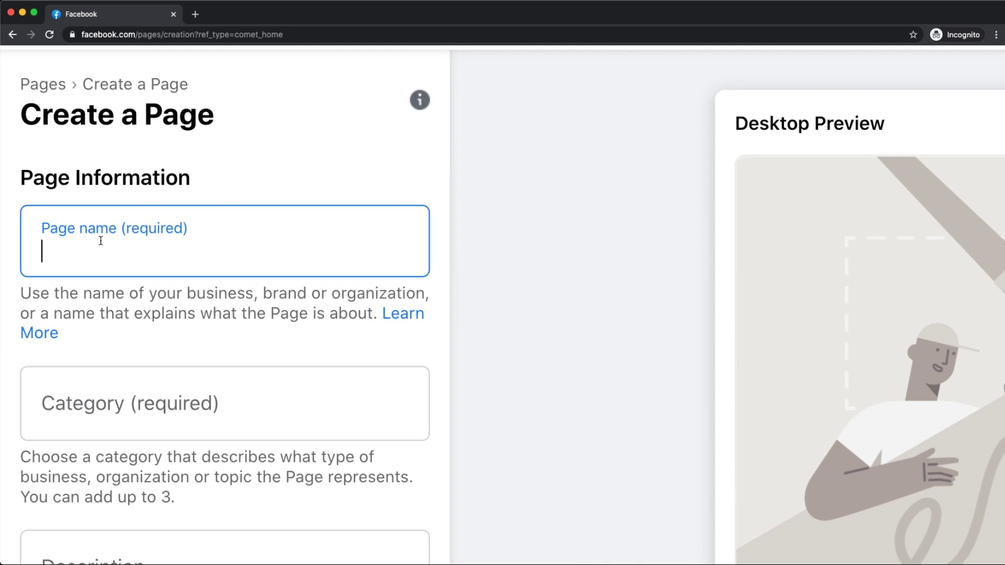
pyautogui.write('Metics Watches')
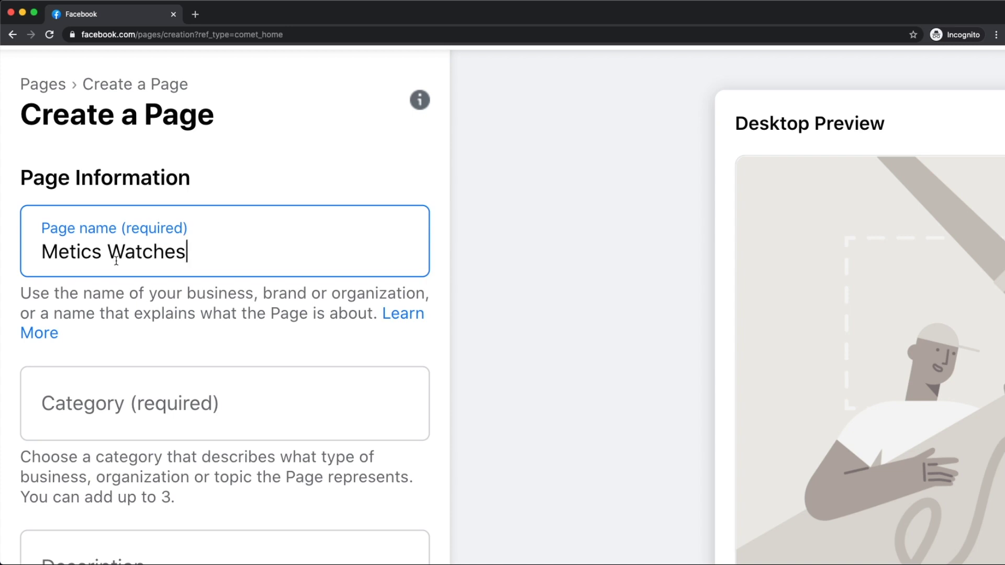
# Set the Page category to Jewelry & Watches Store and restore the normal zoom.
pyautogui.scroll(-3, 116, 261)
pyautogui.scroll(-3, 117, 260)
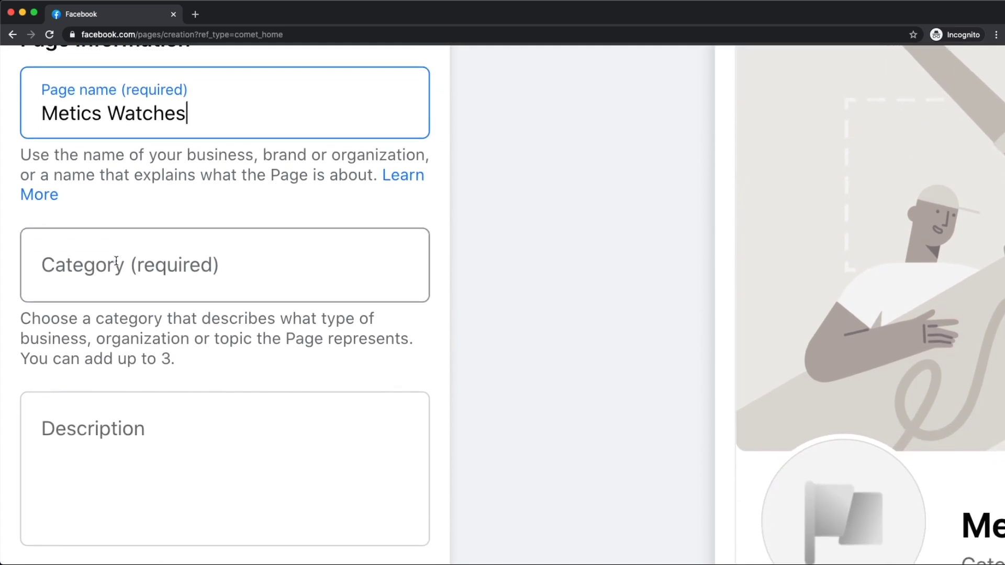
pyautogui.click(116, 261)
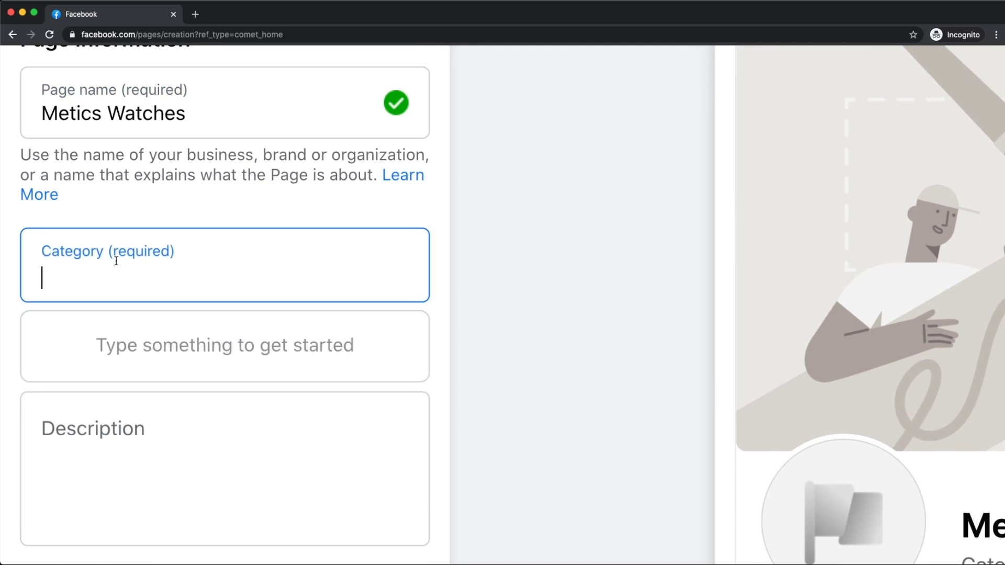
pyautogui.write('watch')
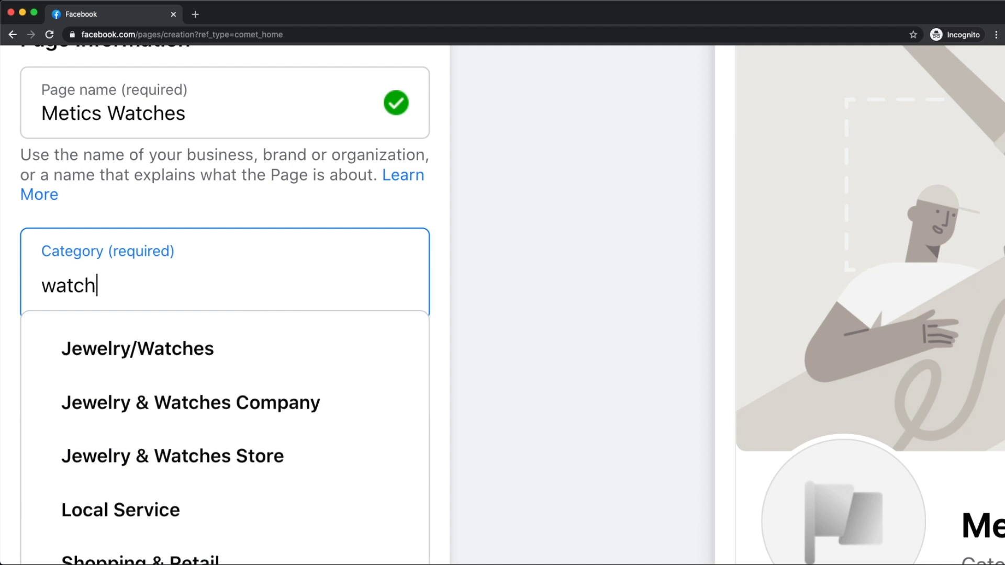
pyautogui.click(165, 456)
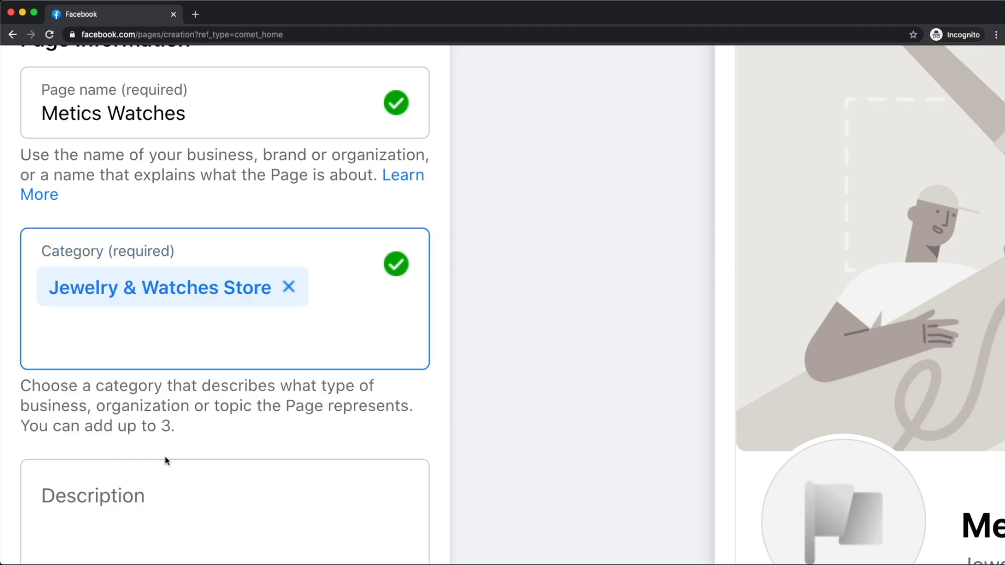
pyautogui.press('super+minus')
pyautogui.press('super+0')
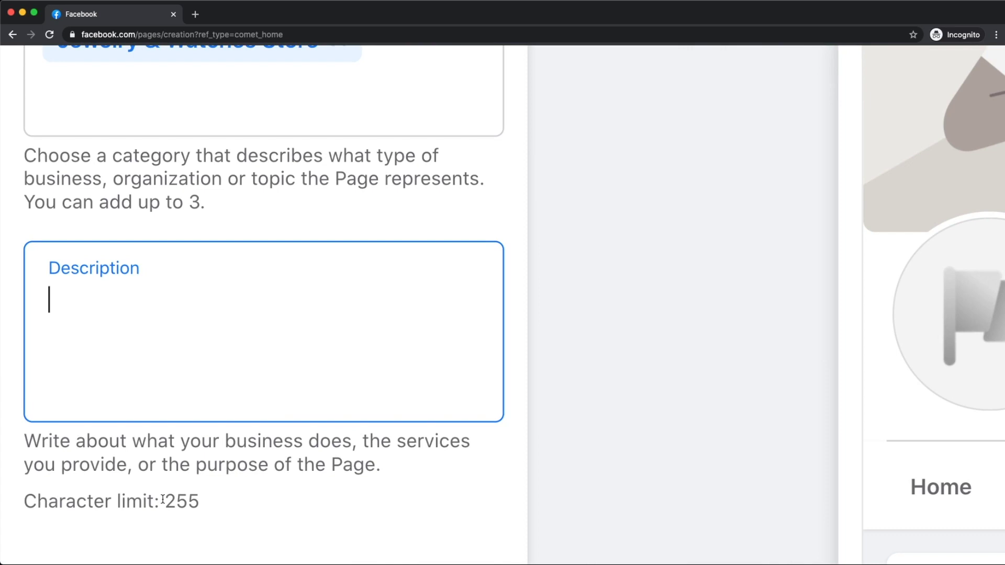
# Paste the description about stylish, affordable watches into the Page's Description box.
pyautogui.moveTo(165, 502); pyautogui.dragTo(208, 503)
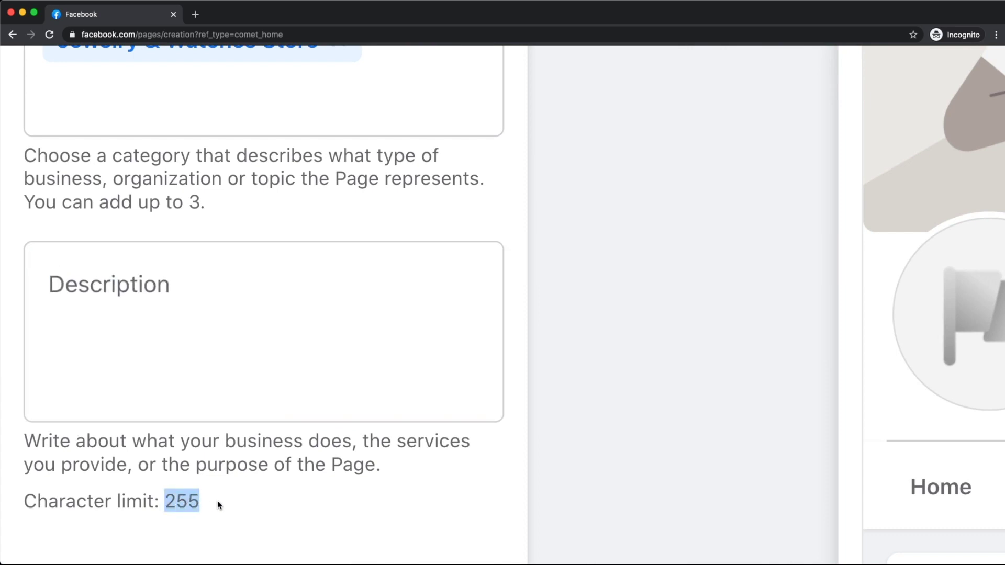
pyautogui.click(107, 279)
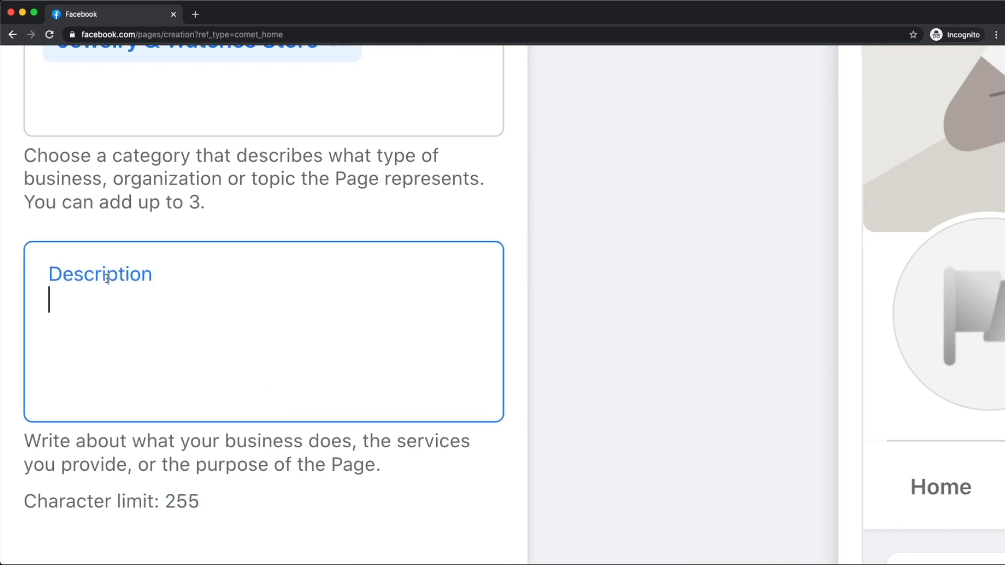
pyautogui.write("We at Metics Watches believe that stylish watches shouldn't break the bank. Our vision is to change the fashion industry by offering high-quality watches at a revolutionary price.")
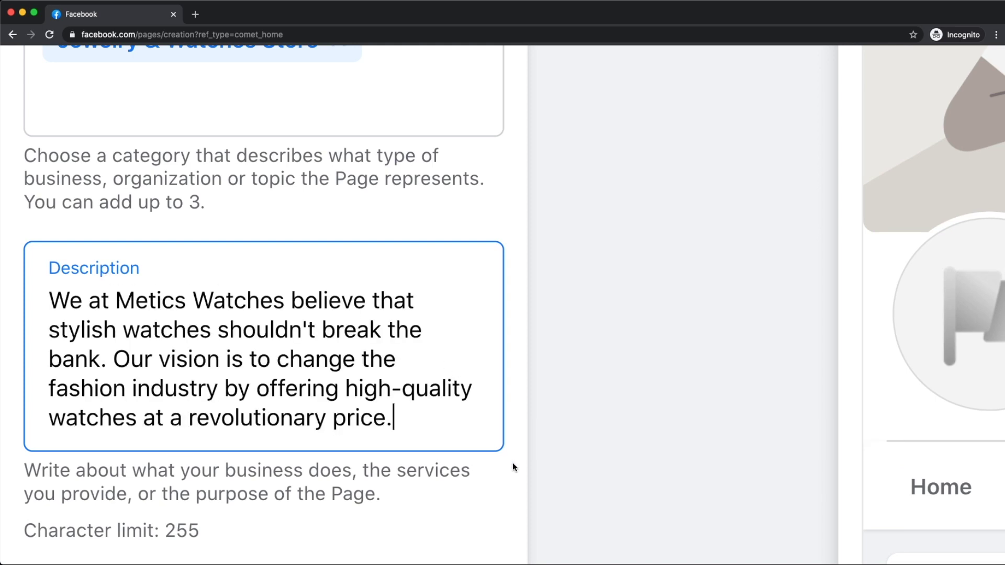
pyautogui.press('super+0')
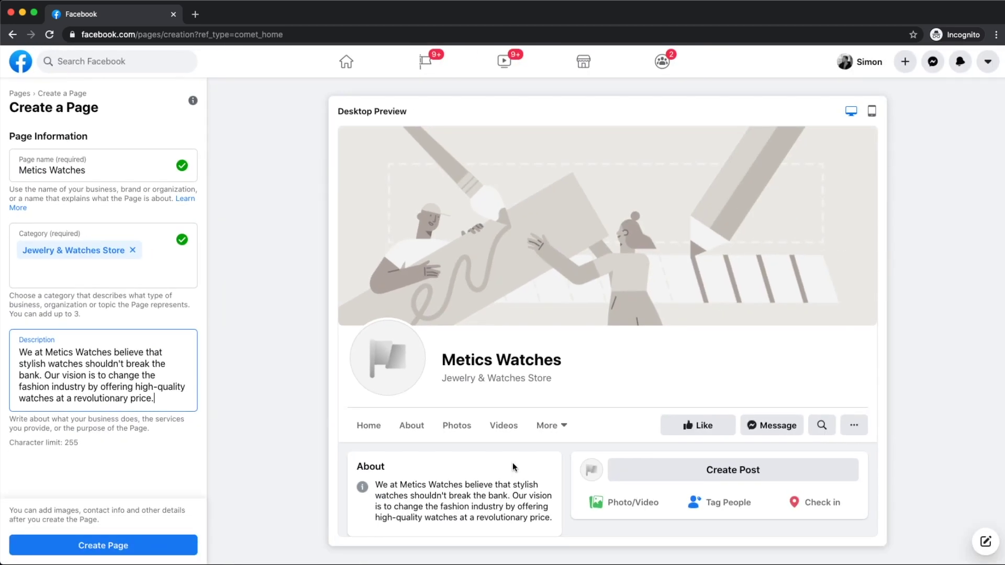
pyautogui.scroll(5, 63, 547)
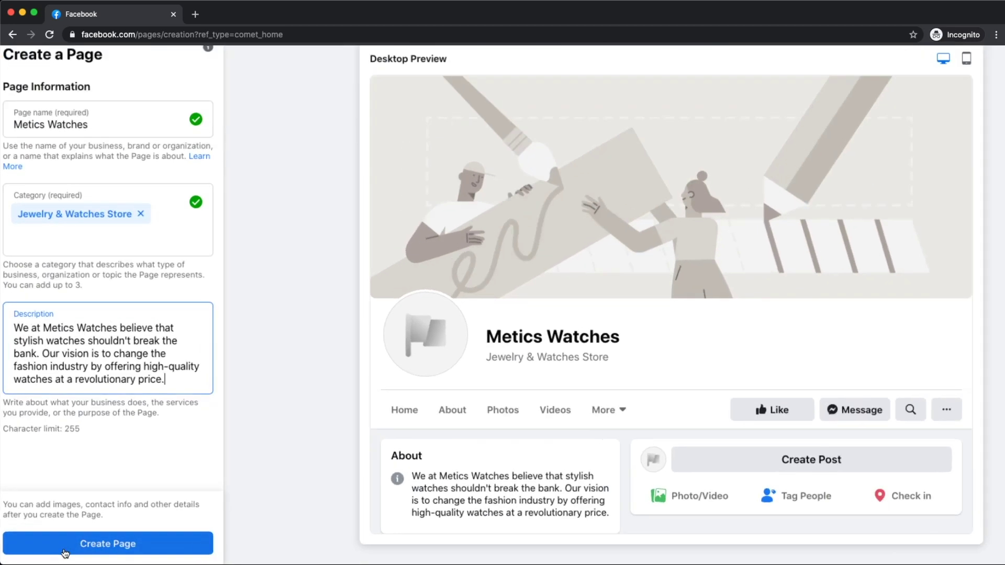
# Create the Page and upload M.png as its profile picture.
pyautogui.click(82, 545)
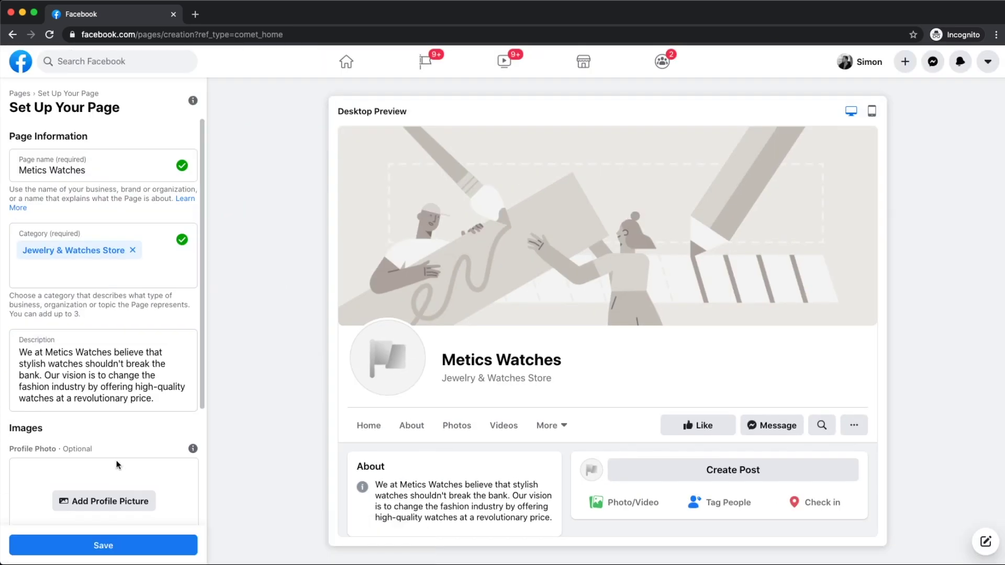
pyautogui.scroll(-5, 117, 460)
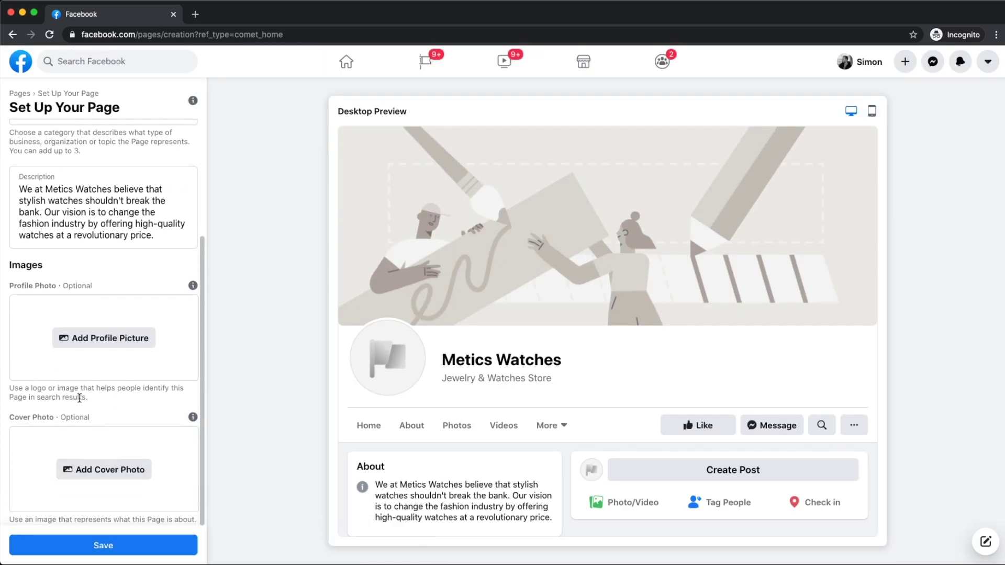
pyautogui.click(103, 340)
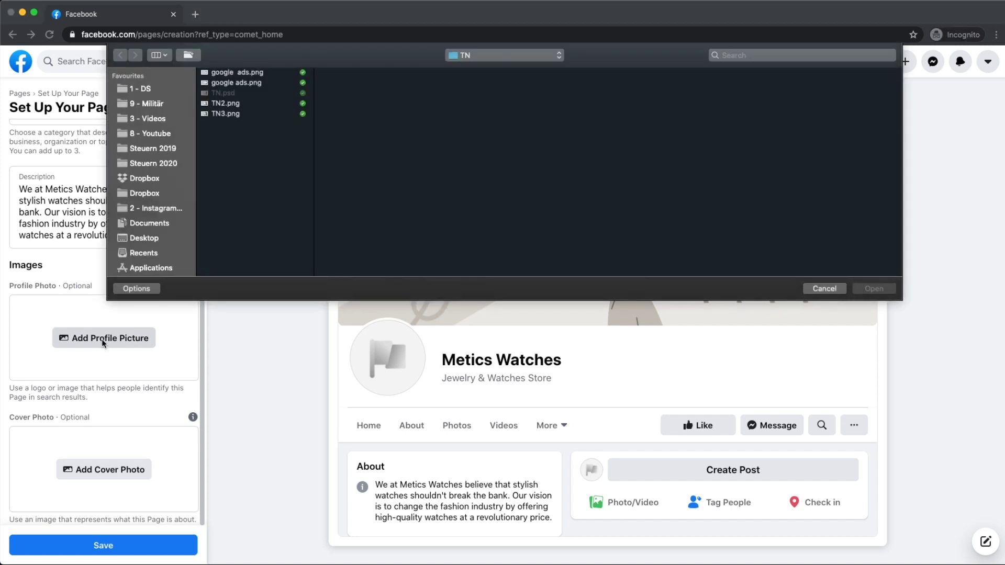
pyautogui.click(877, 289)
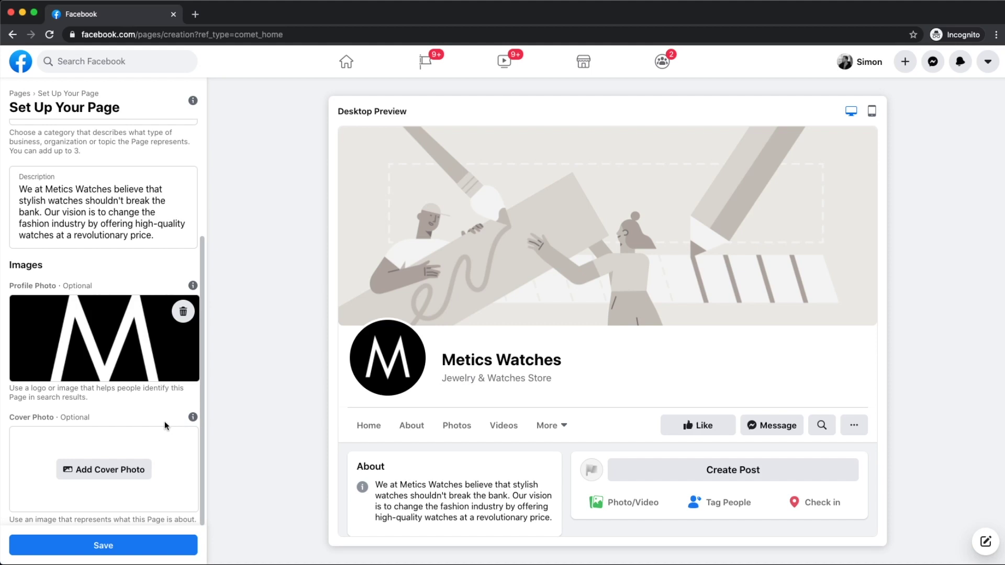
# Upload cover.jpg as the cover photo, reposition it, and save the Page setup.
pyautogui.click(97, 471)
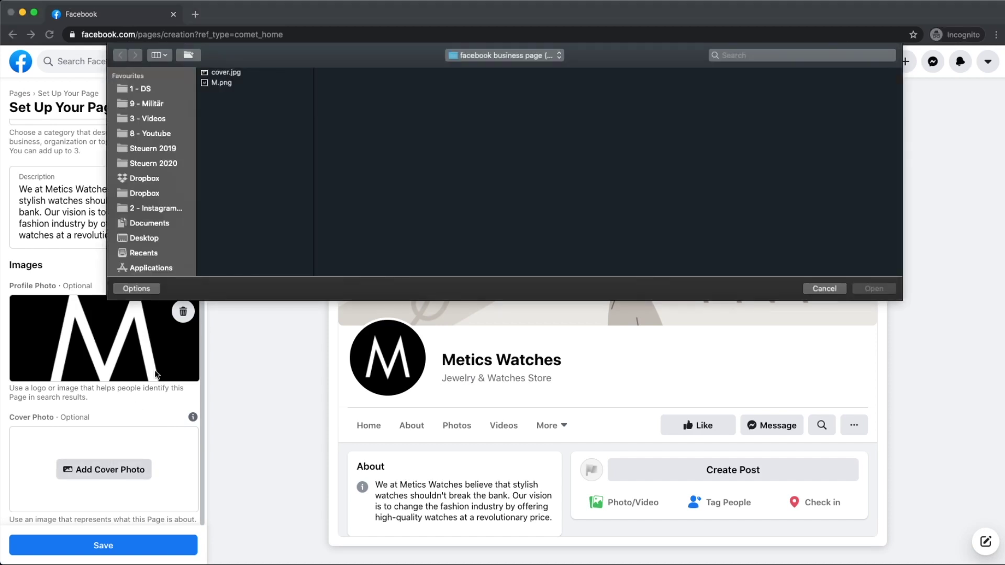
pyautogui.click(229, 72)
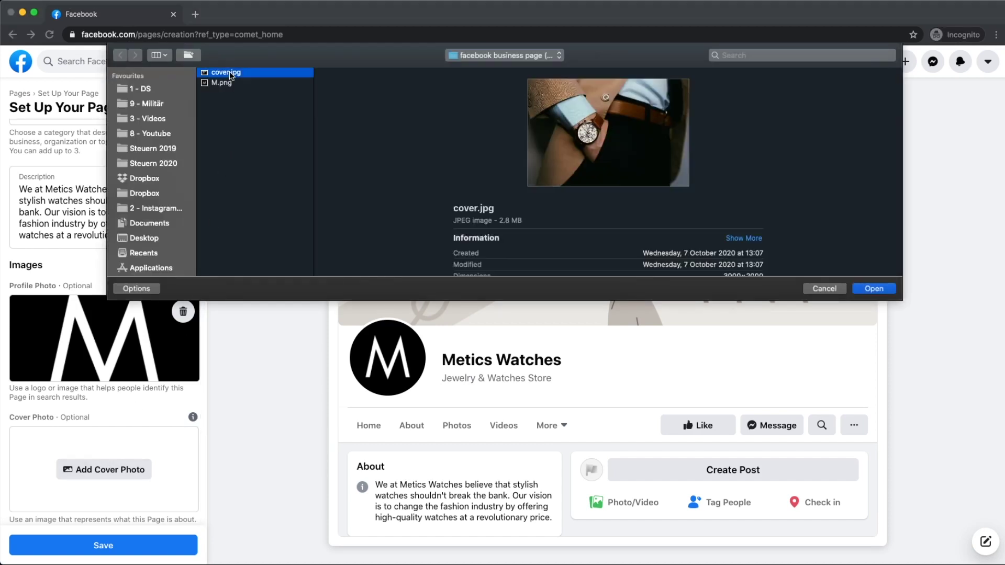
pyautogui.click(871, 289)
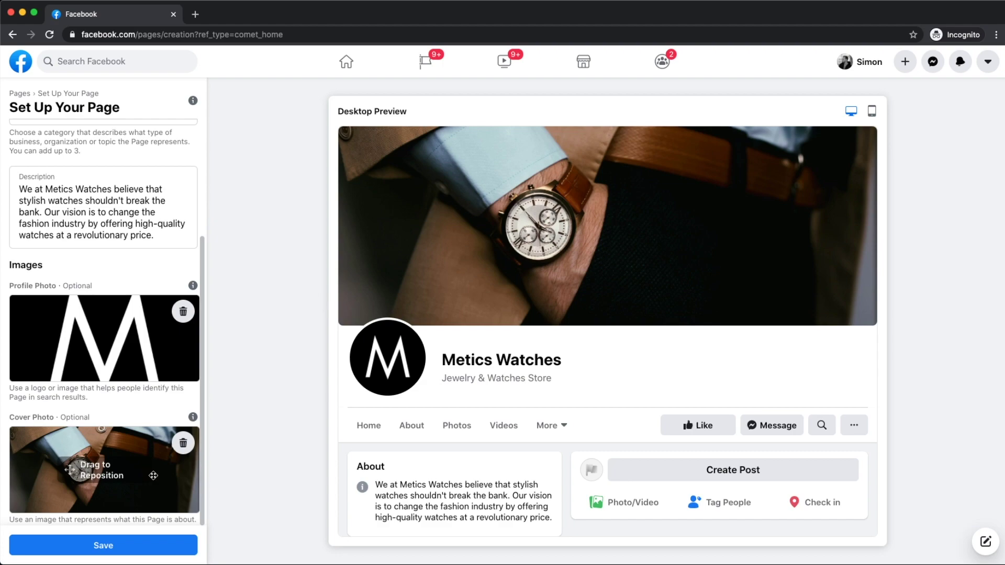
pyautogui.moveTo(158, 478)
pyautogui.mouseDown()
pyautogui.moveTo(157, 492)
pyautogui.moveTo(157, 455)
pyautogui.moveTo(160, 488)
pyautogui.mouseUp()
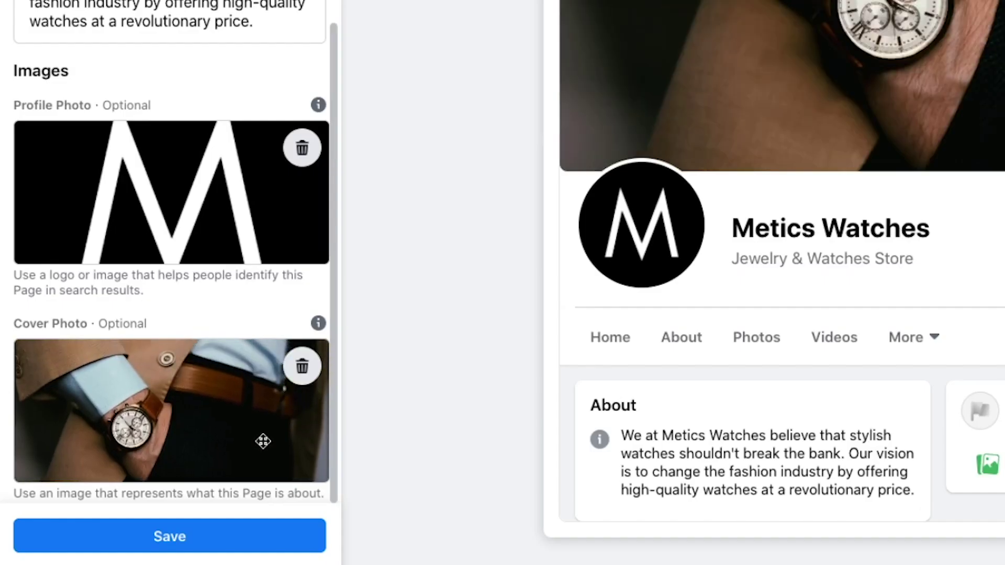
pyautogui.moveTo(263, 441)
pyautogui.mouseDown()
pyautogui.moveTo(263, 453)
pyautogui.moveTo(262, 438)
pyautogui.mouseUp()
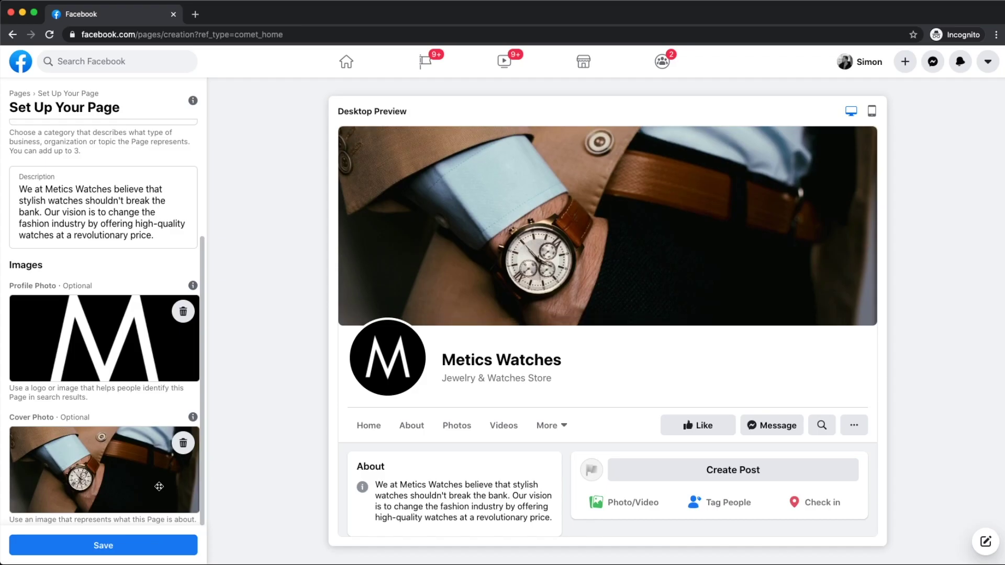
pyautogui.click(92, 546)
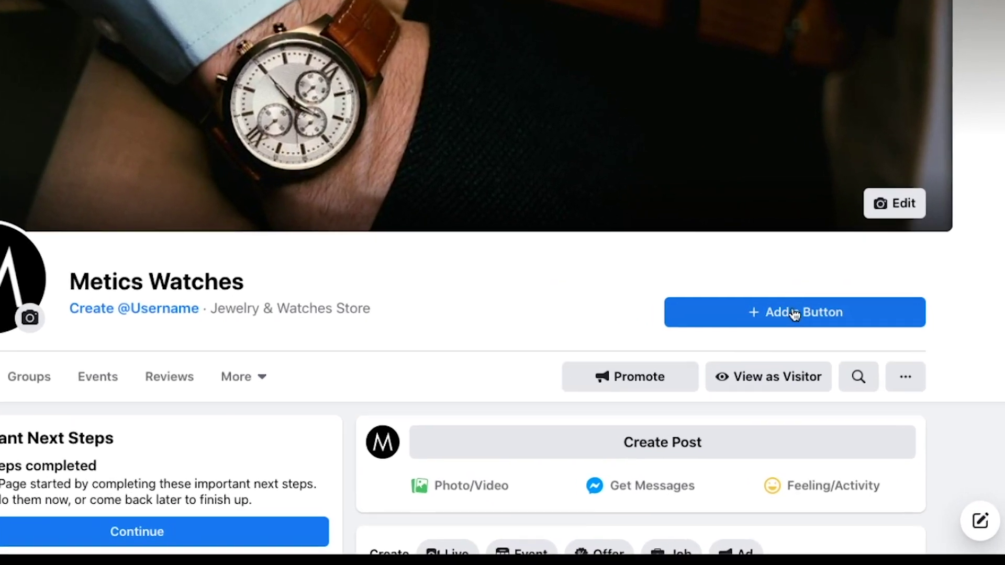
# Add an action button to the Page and scroll the options to Shop Now.
pyautogui.click(794, 313)
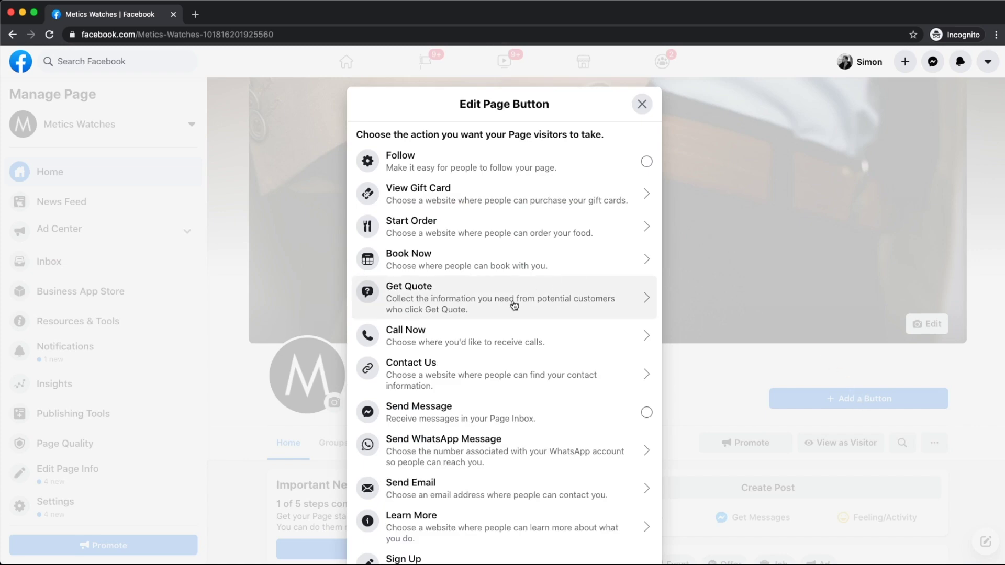
pyautogui.scroll(-3, 515, 306)
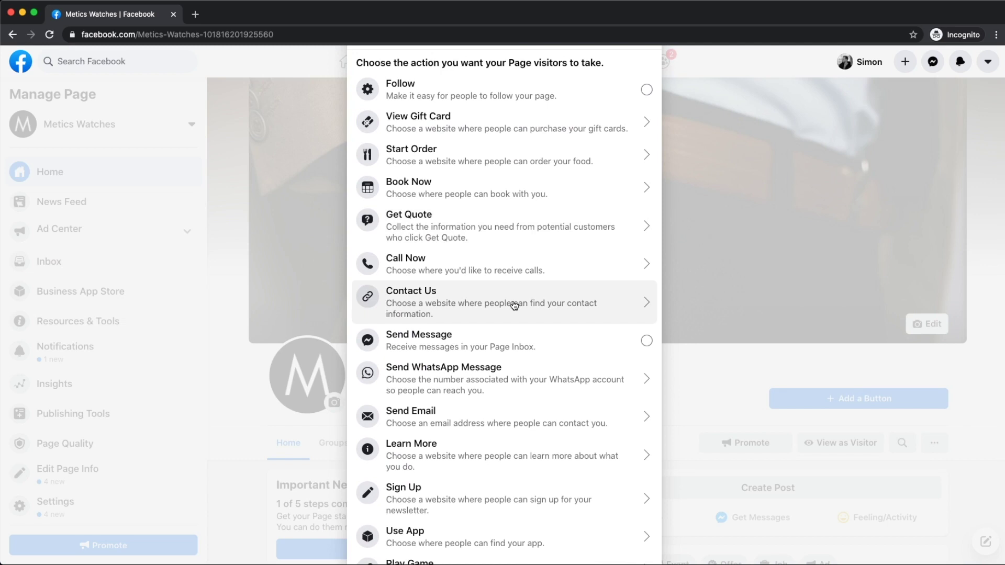
pyautogui.scroll(-5, 515, 305)
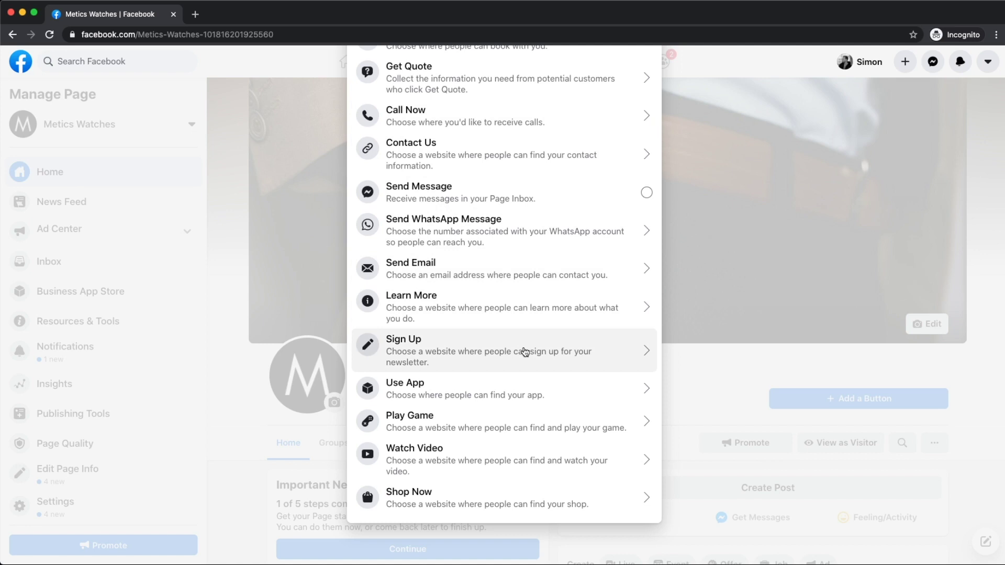
pyautogui.click(472, 506)
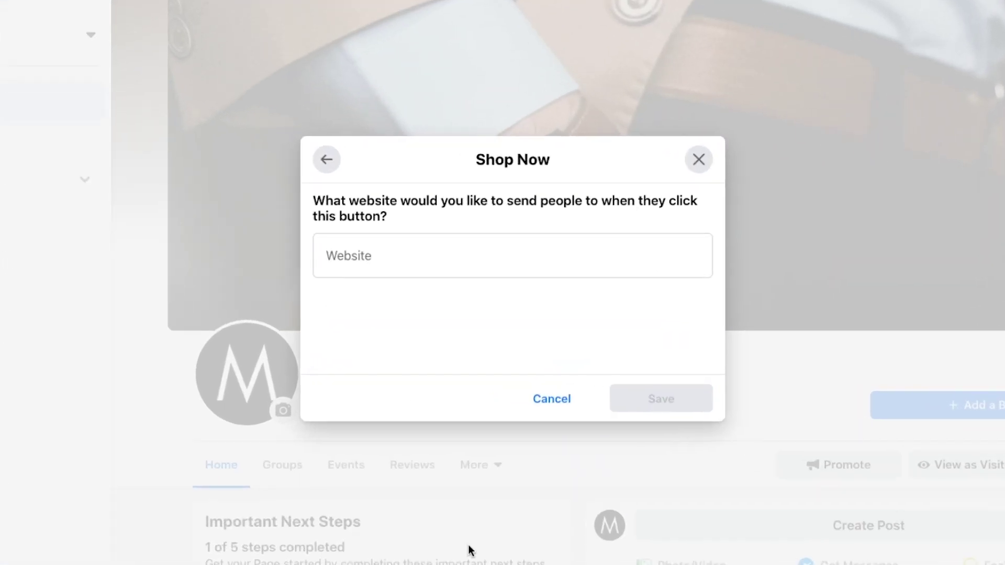
pyautogui.click(409, 249)
pyautogui.write('https:')
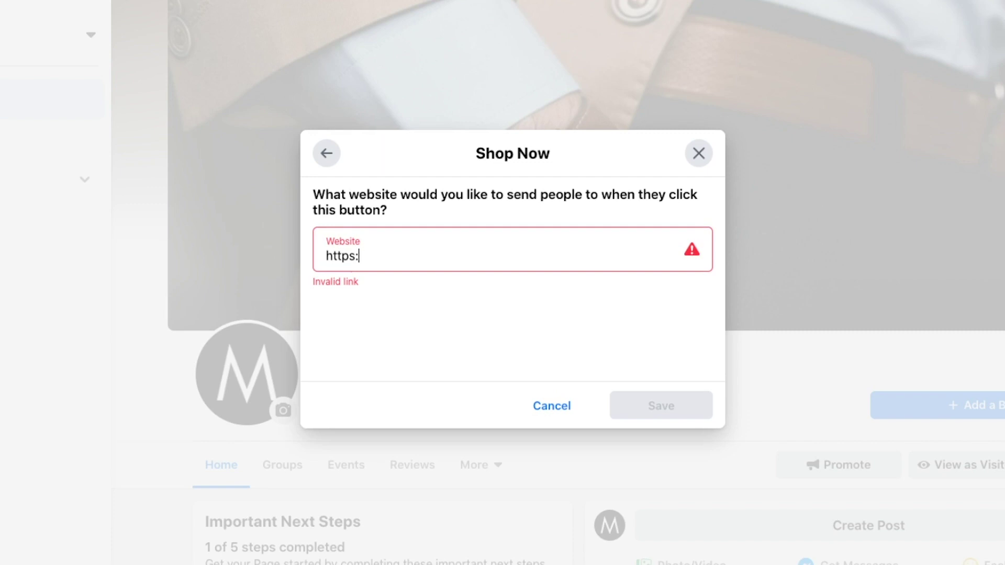
pyautogui.write('//meticswatches.com')
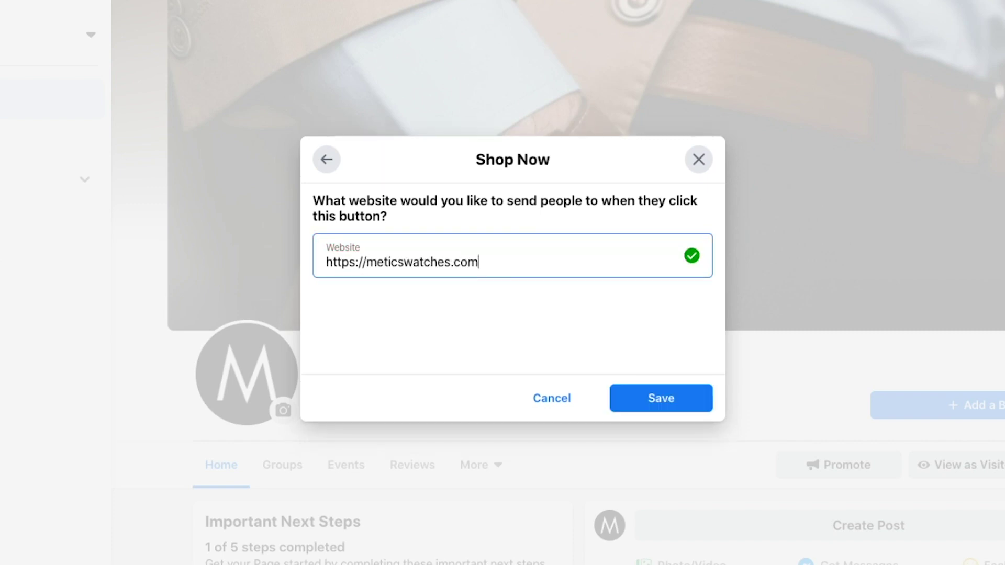
pyautogui.click(663, 399)
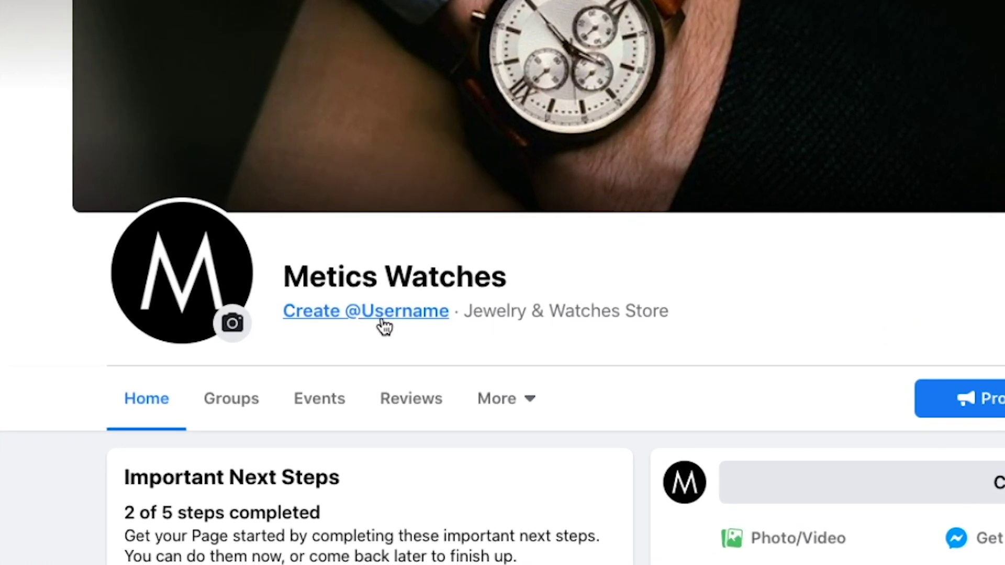
pyautogui.click(381, 319)
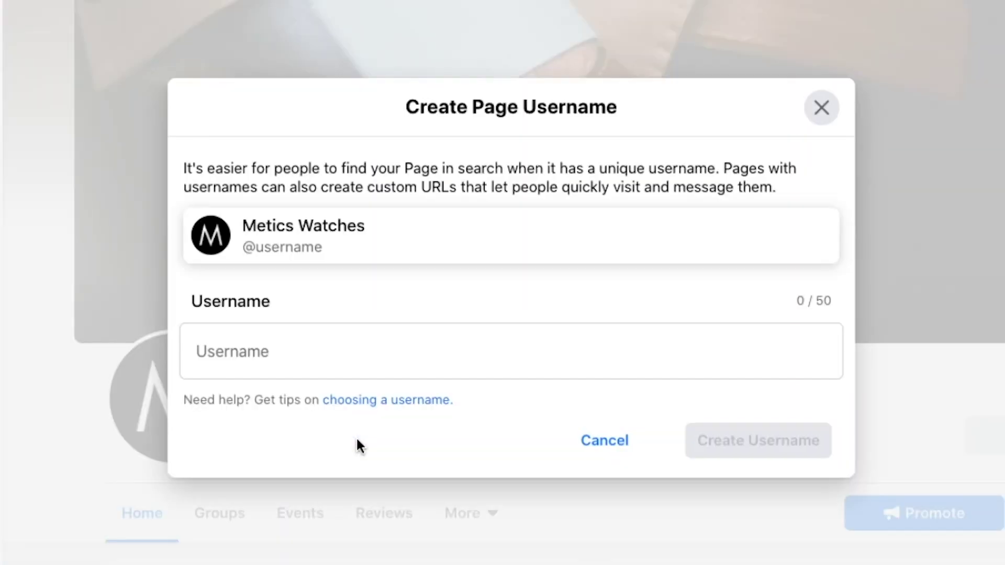
pyautogui.click(361, 352)
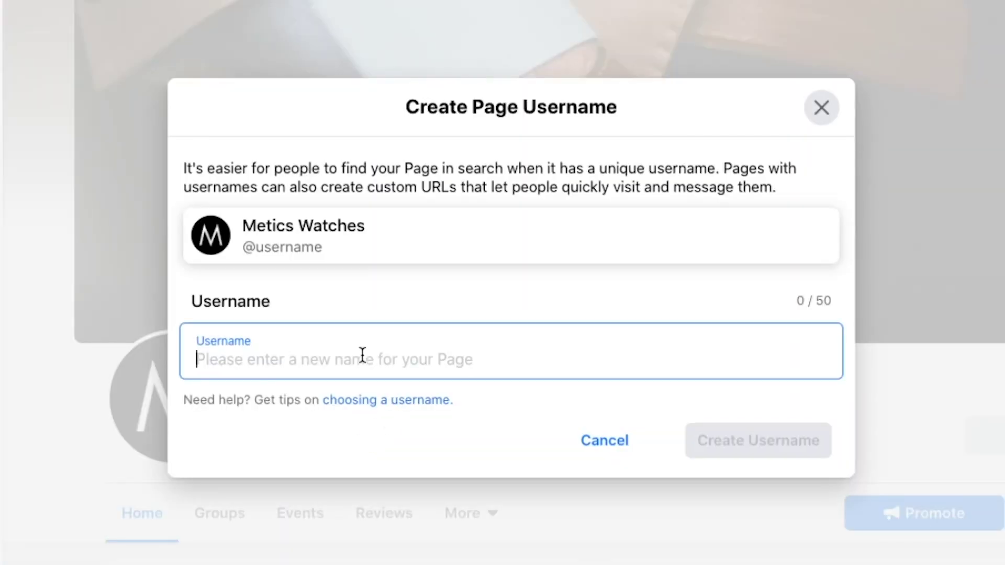
pyautogui.write('meticswatches')
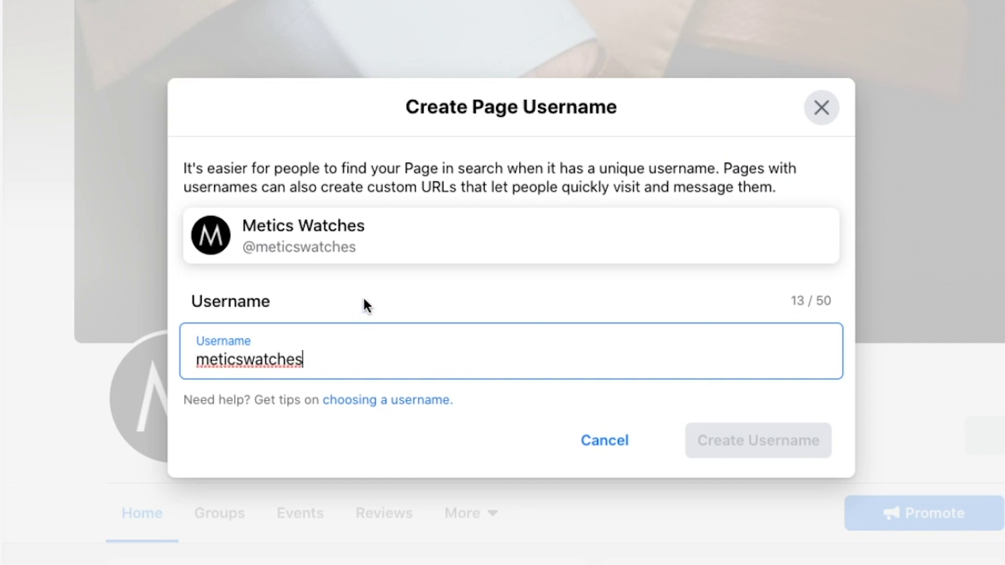
pyautogui.click(365, 300)
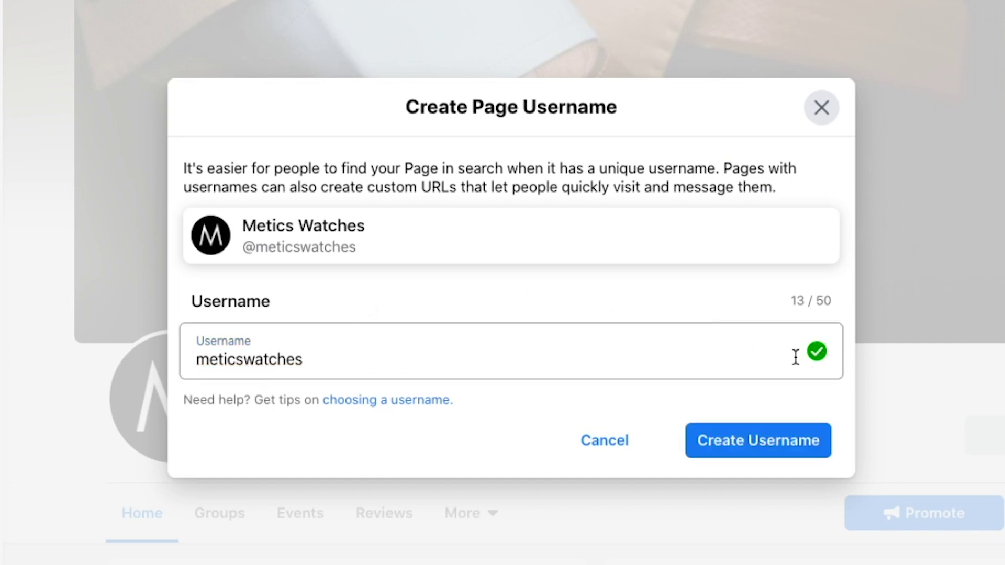
pyautogui.click(734, 442)
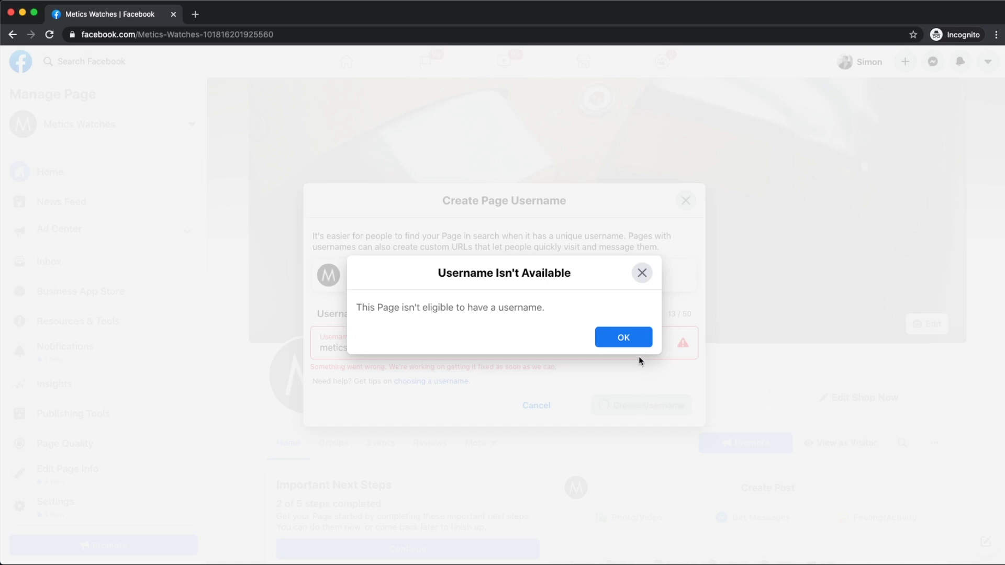
pyautogui.click(622, 339)
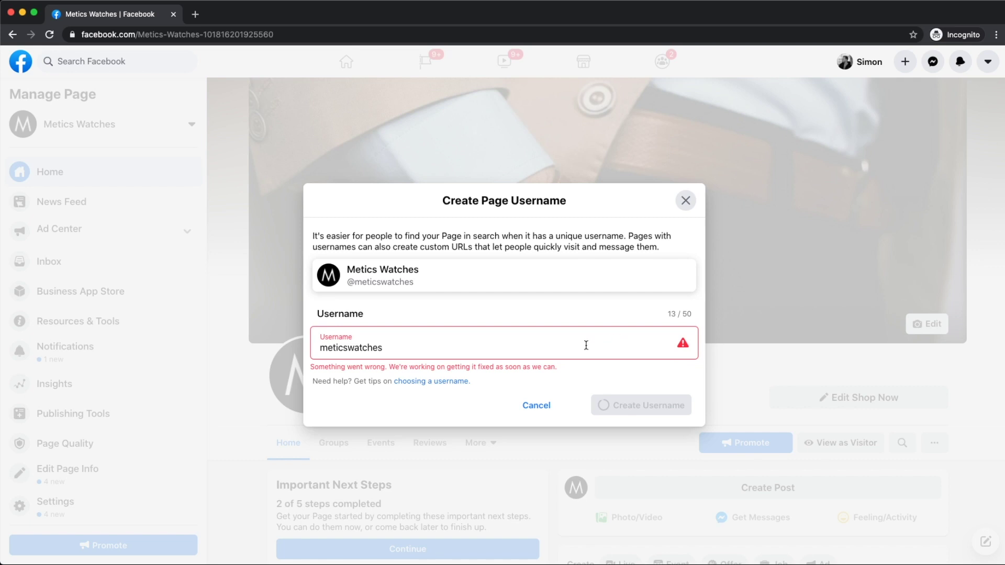
pyautogui.click(536, 406)
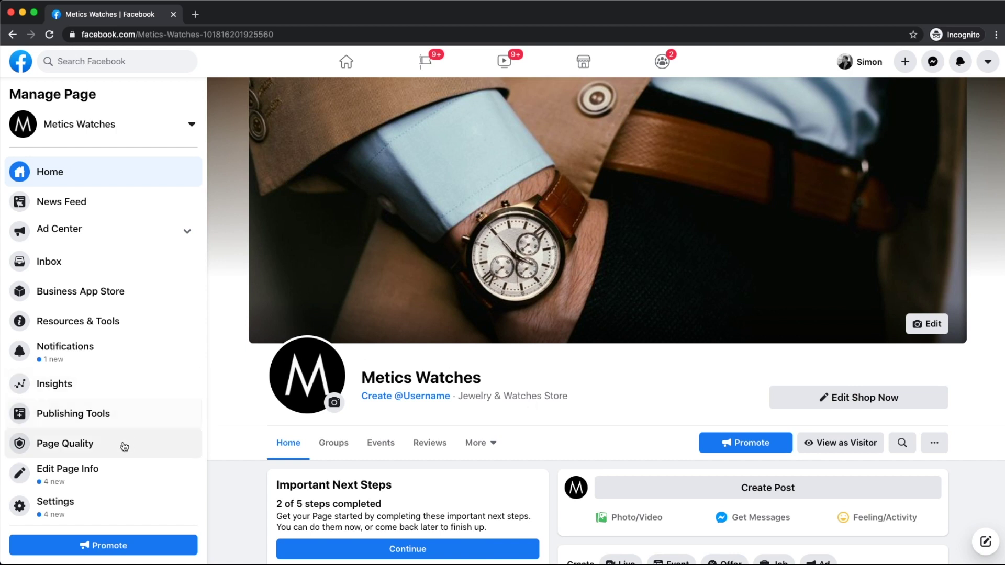
# In the page info form, mark that the Page doesn't have a location.
pyautogui.click(107, 477)
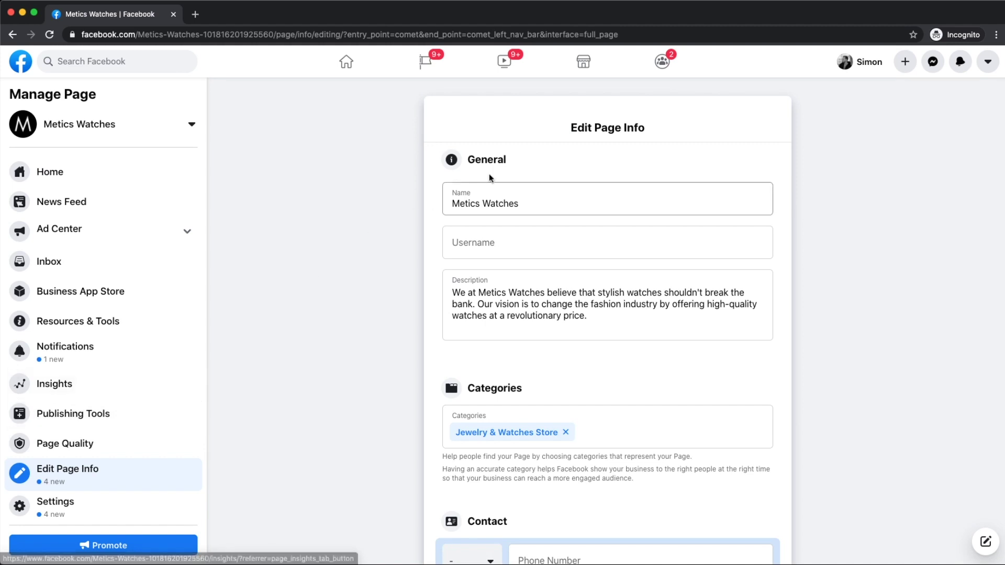
pyautogui.scroll(-3, 542, 148)
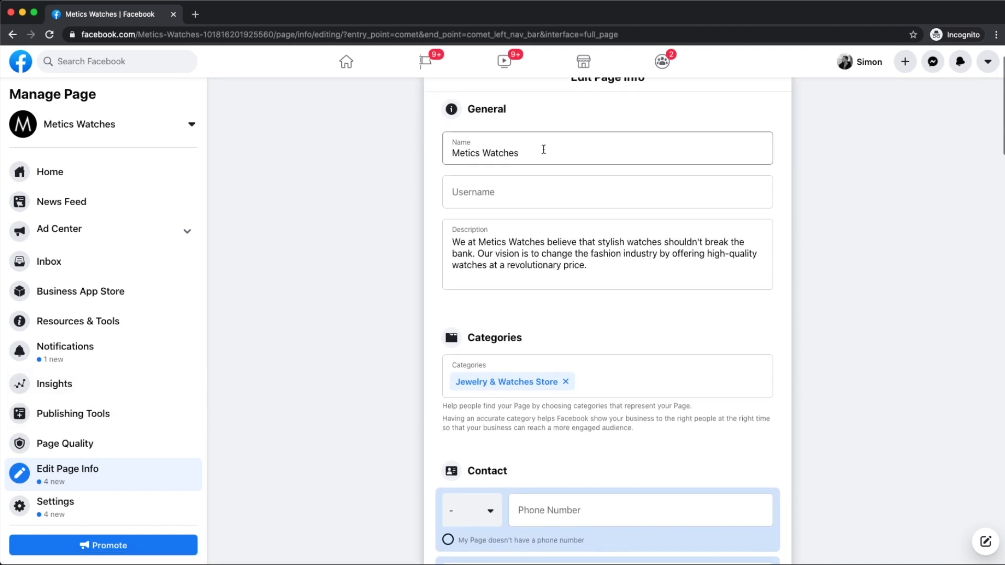
pyautogui.scroll(-4, 543, 149)
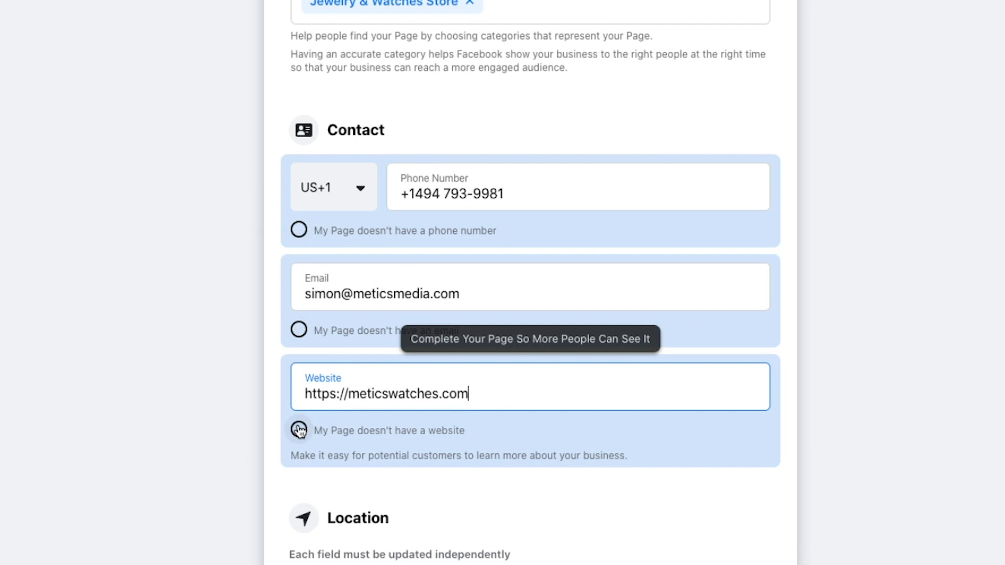
pyautogui.scroll(-7, 298, 426)
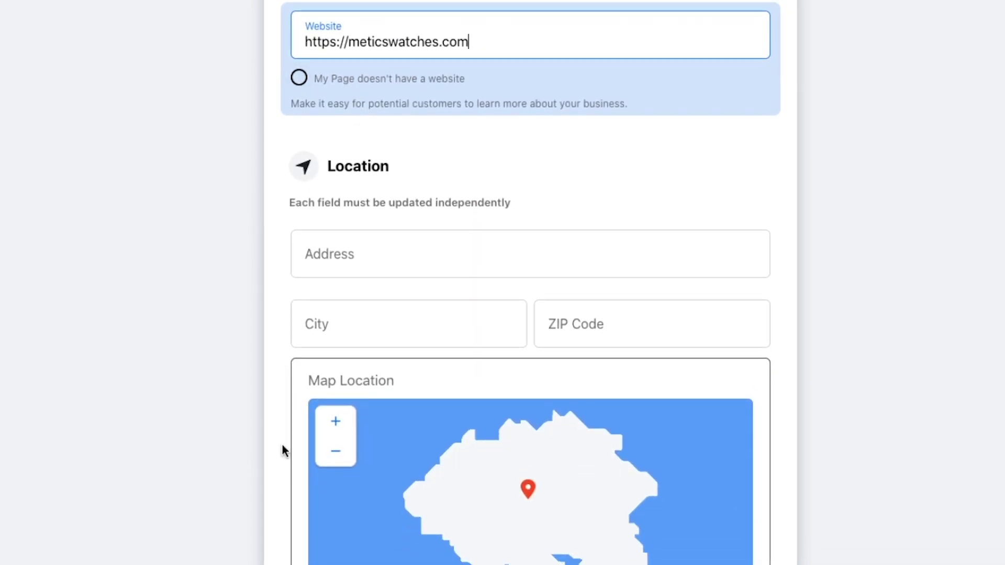
pyautogui.scroll(-3, 282, 438)
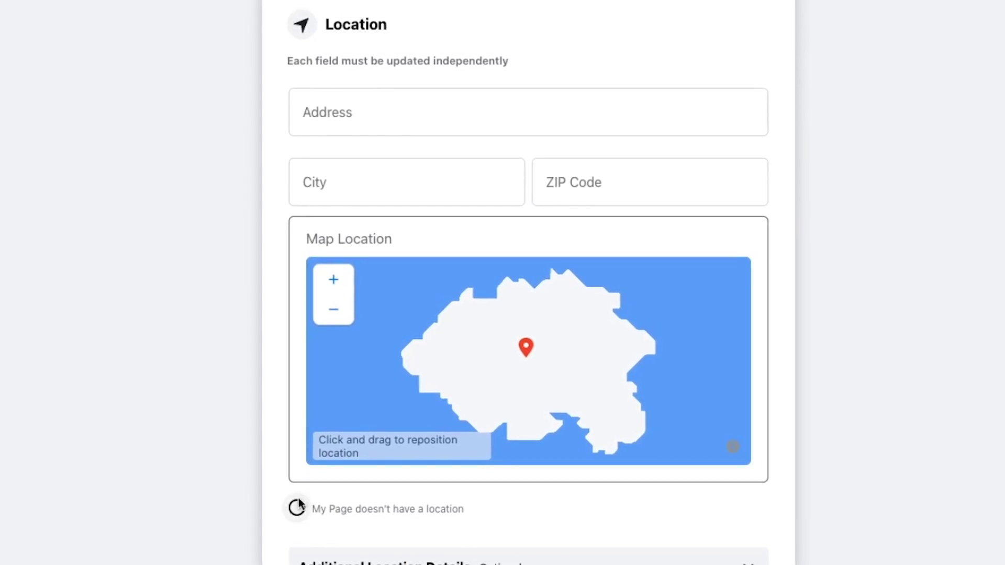
pyautogui.click(296, 512)
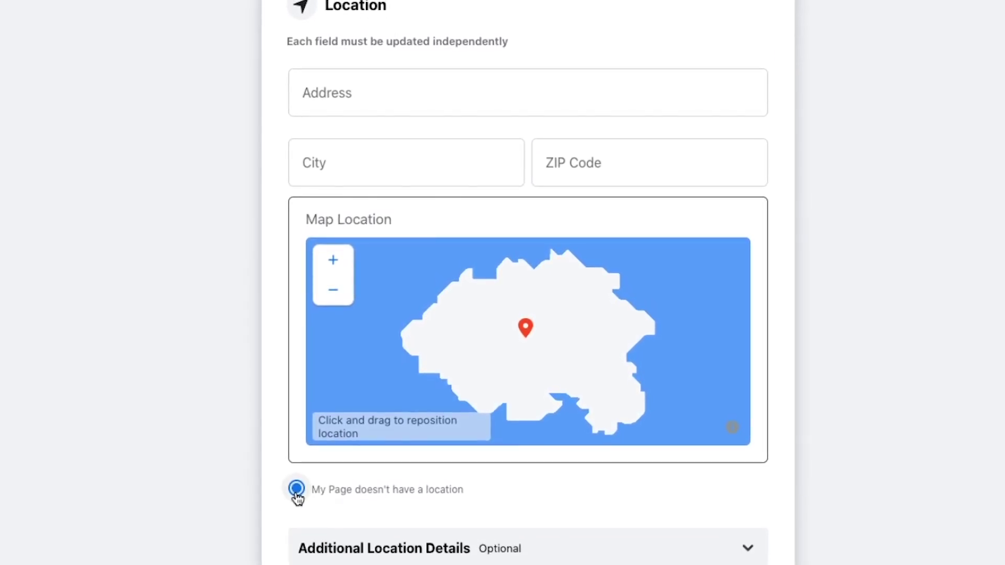
# Focus the Service Area field and set the business to Operating as Usual.
pyautogui.scroll(-5, 297, 505)
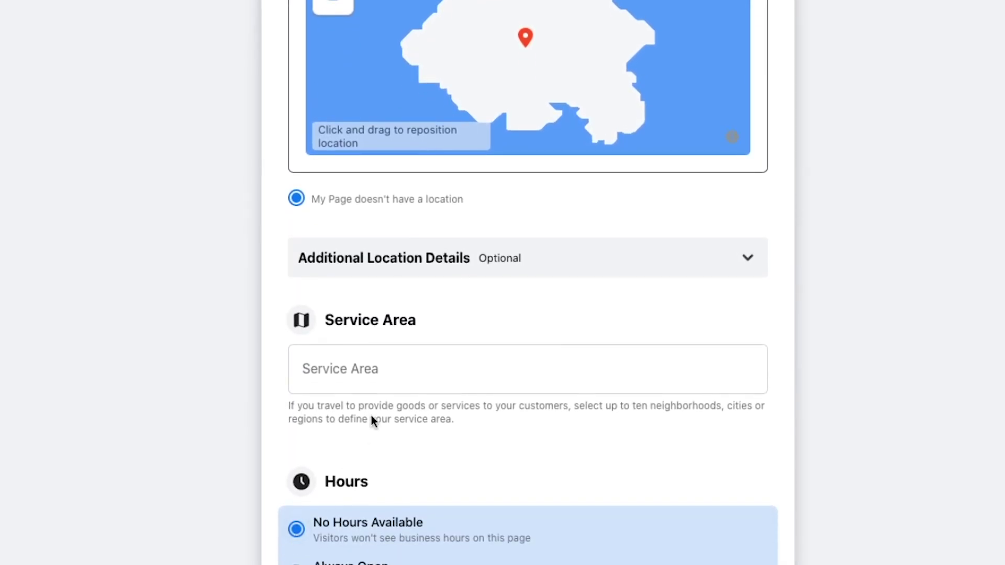
pyautogui.click(378, 372)
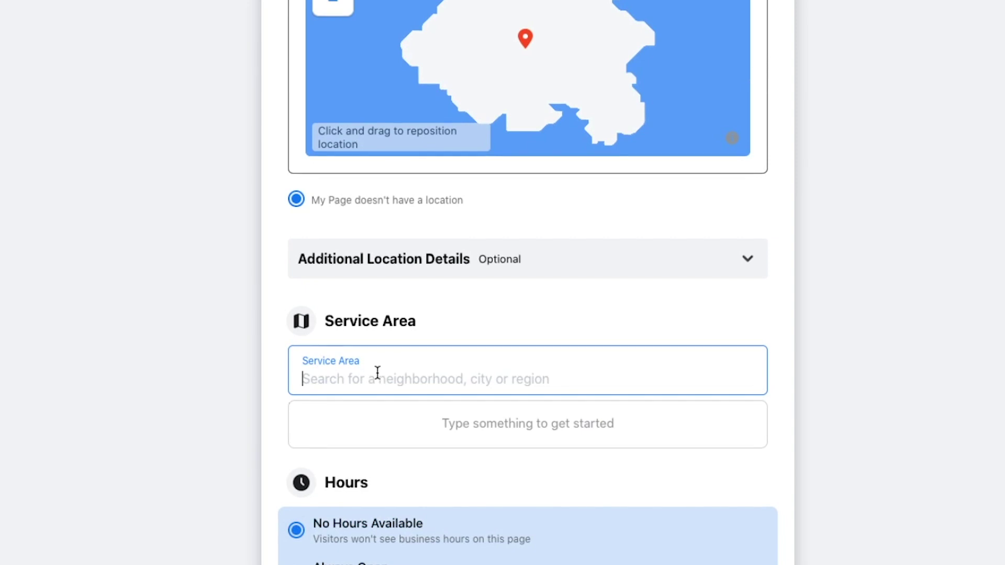
pyautogui.scroll(-5, 378, 373)
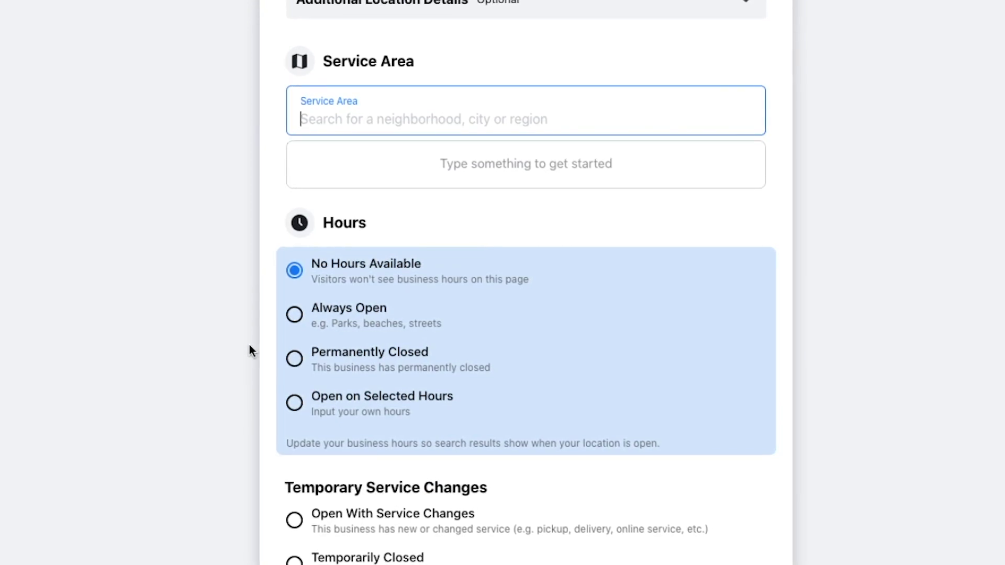
pyautogui.scroll(-5, 248, 346)
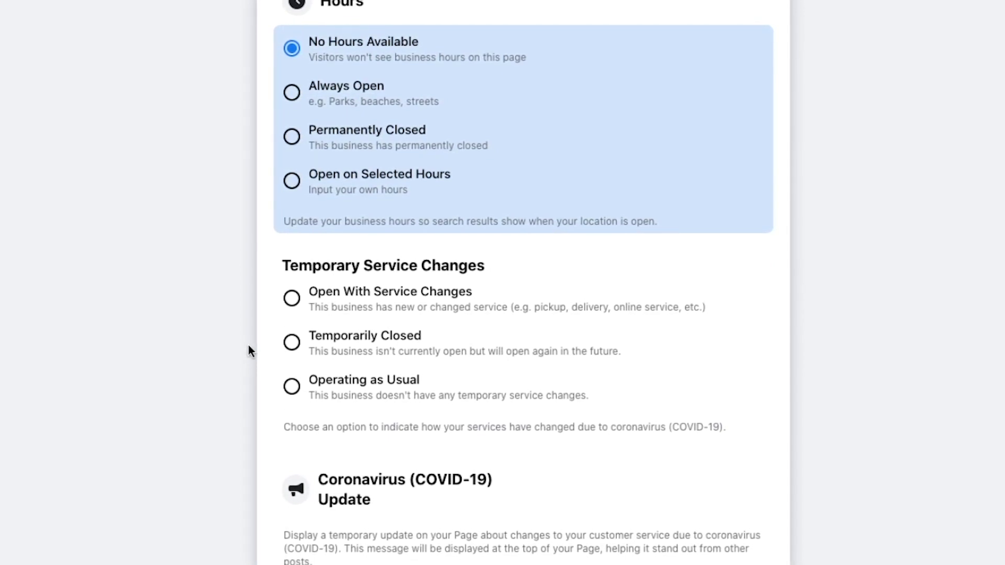
pyautogui.click(291, 390)
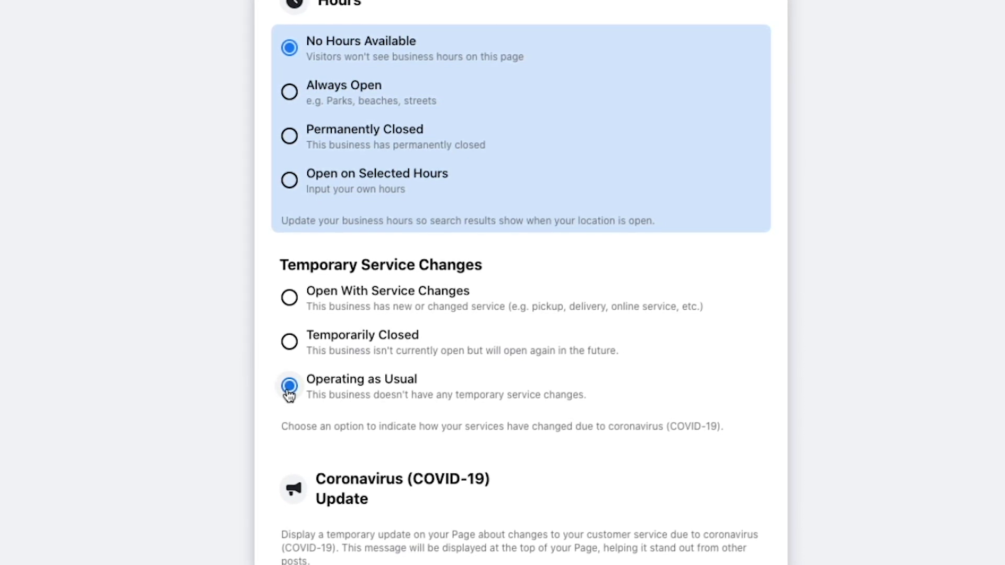
pyautogui.scroll(-10, 289, 395)
pyautogui.scroll(-5, 287, 395)
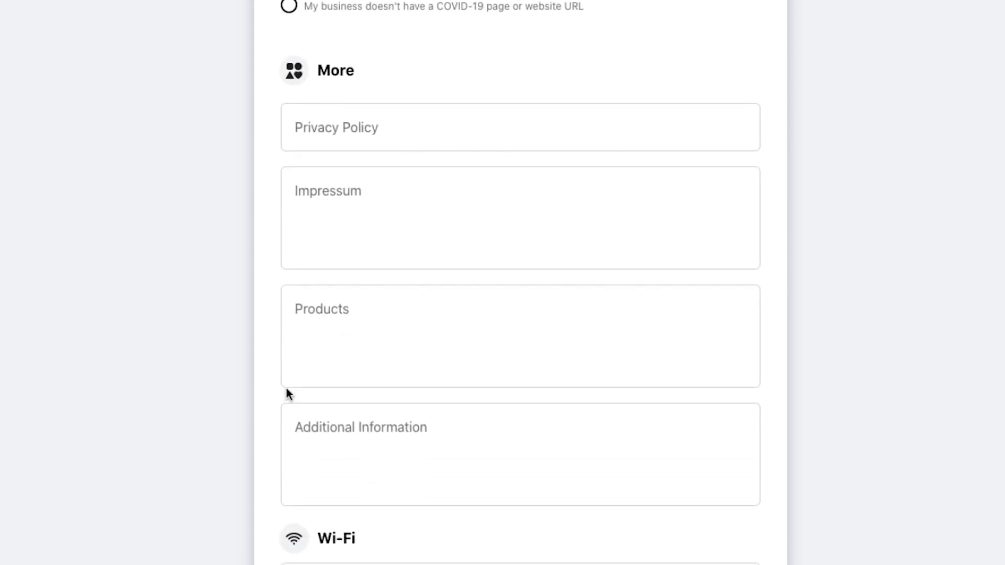
pyautogui.click(385, 122)
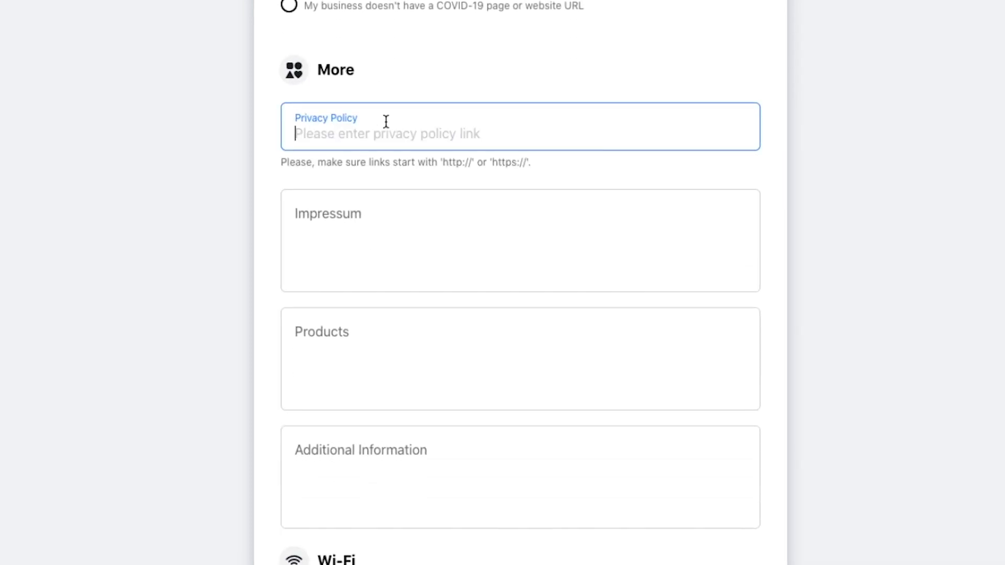
pyautogui.click(407, 219)
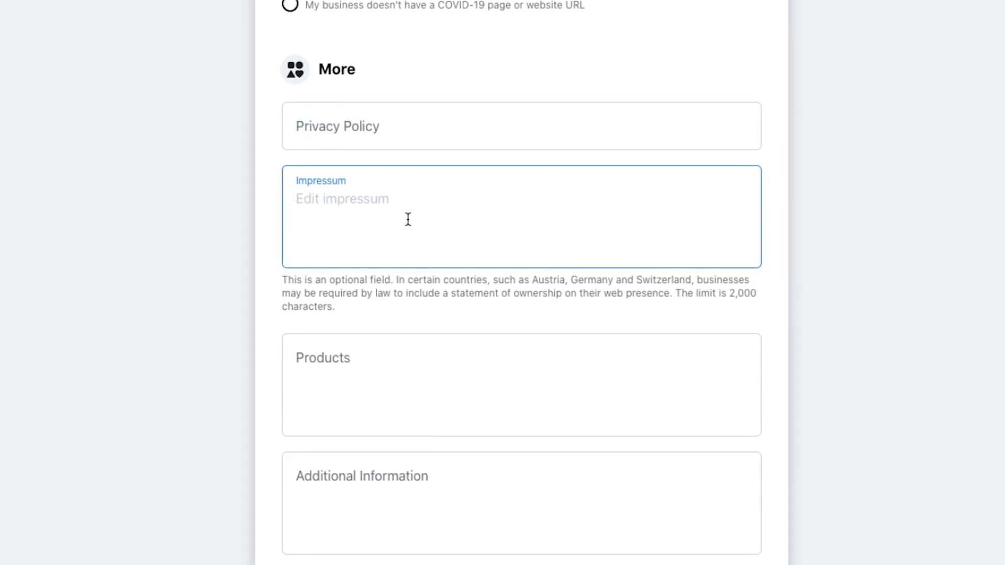
pyautogui.click(427, 380)
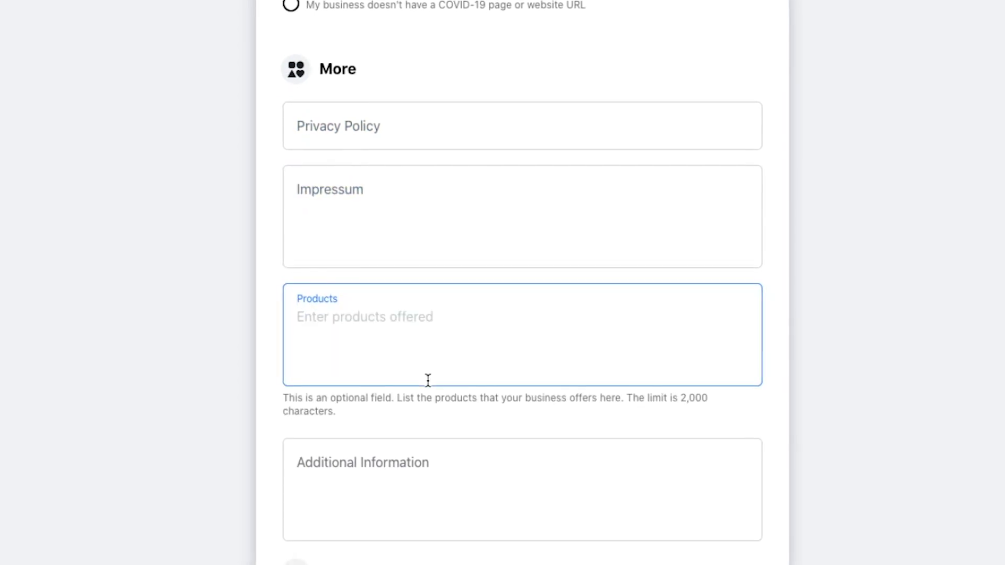
pyautogui.click(457, 476)
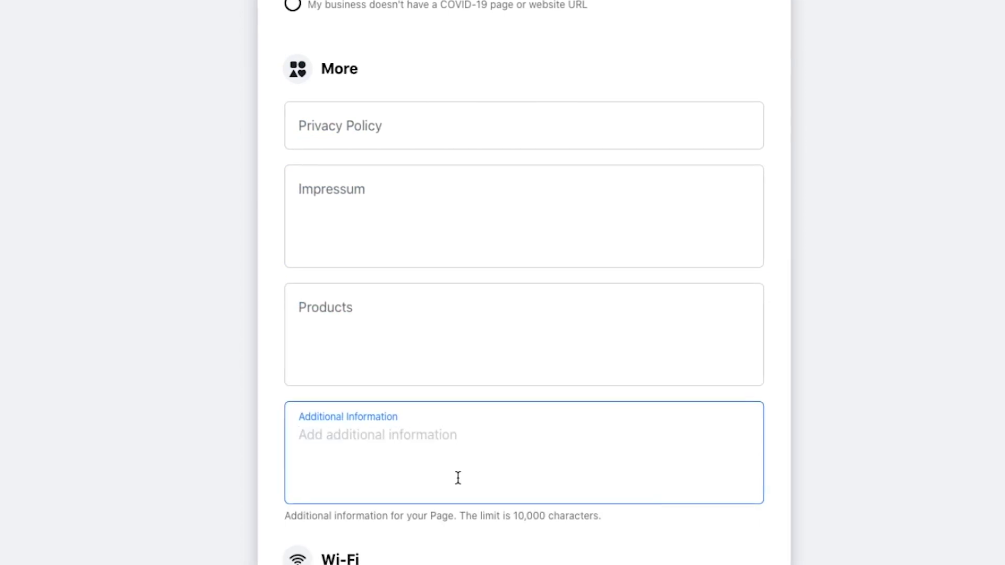
pyautogui.scroll(-10, 457, 477)
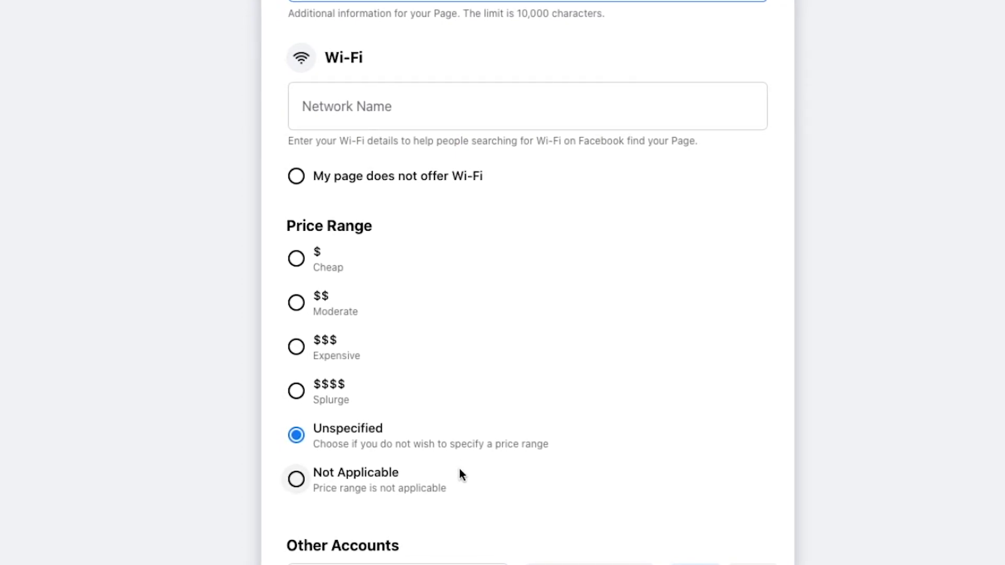
pyautogui.click(296, 436)
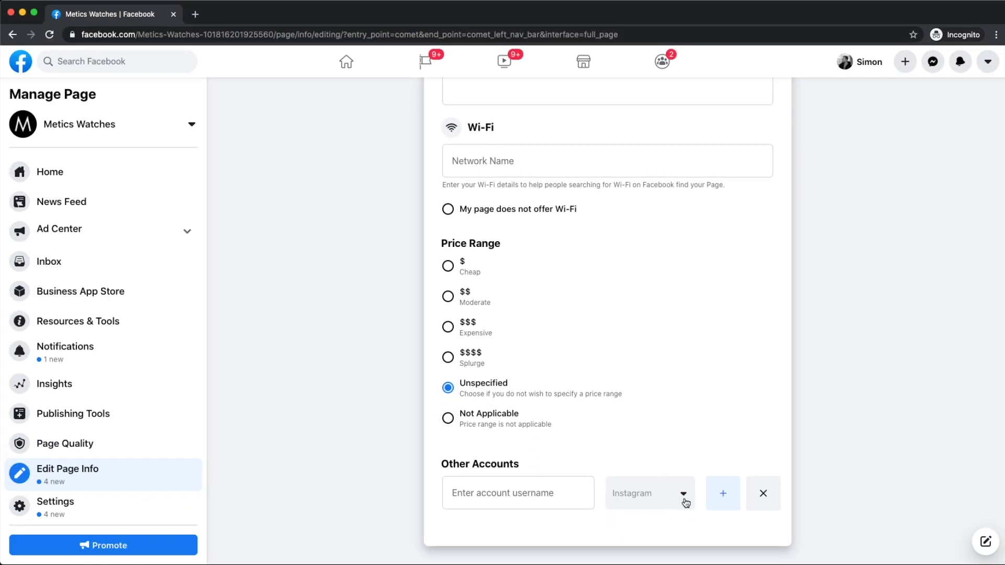
pyautogui.click(683, 495)
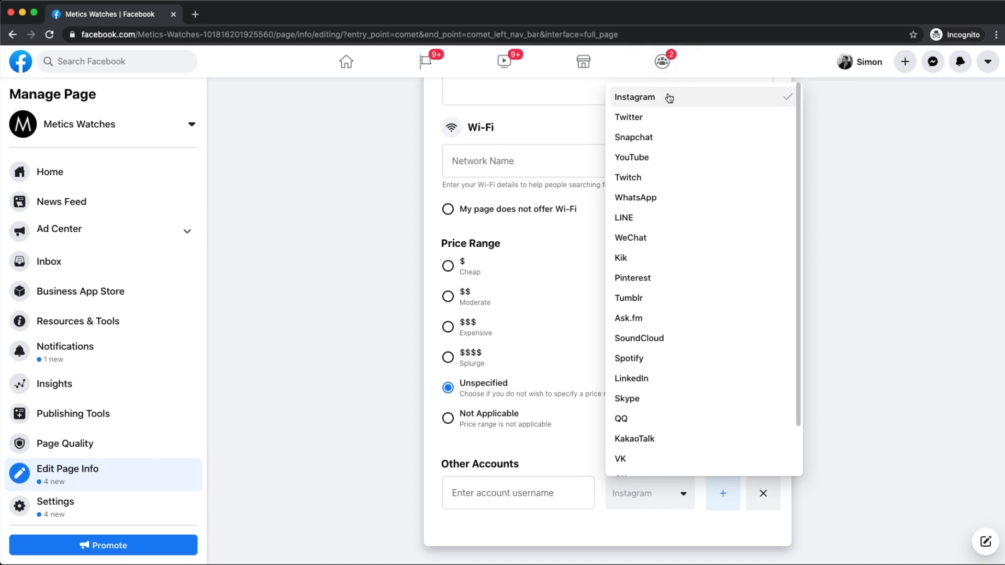
pyautogui.click(394, 455)
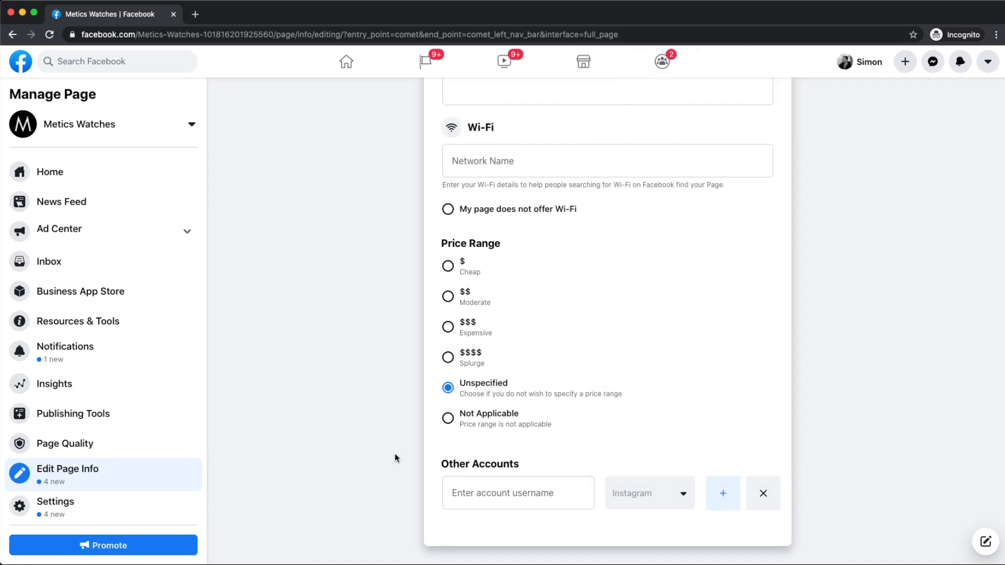
# In Templates and Tabs settings, enable Offers and Shop and disable Groups and Events.
pyautogui.click(89, 174)
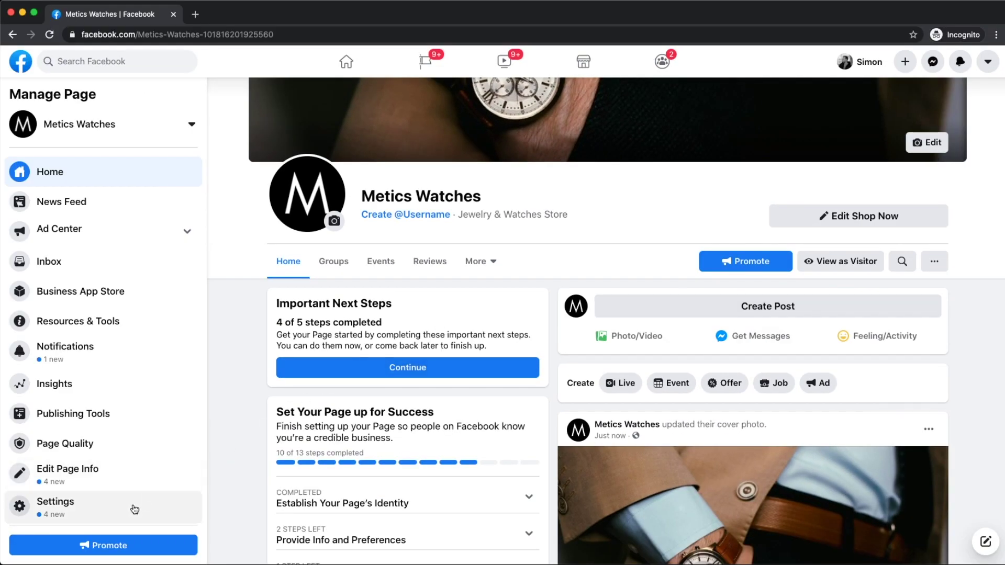
pyautogui.click(94, 518)
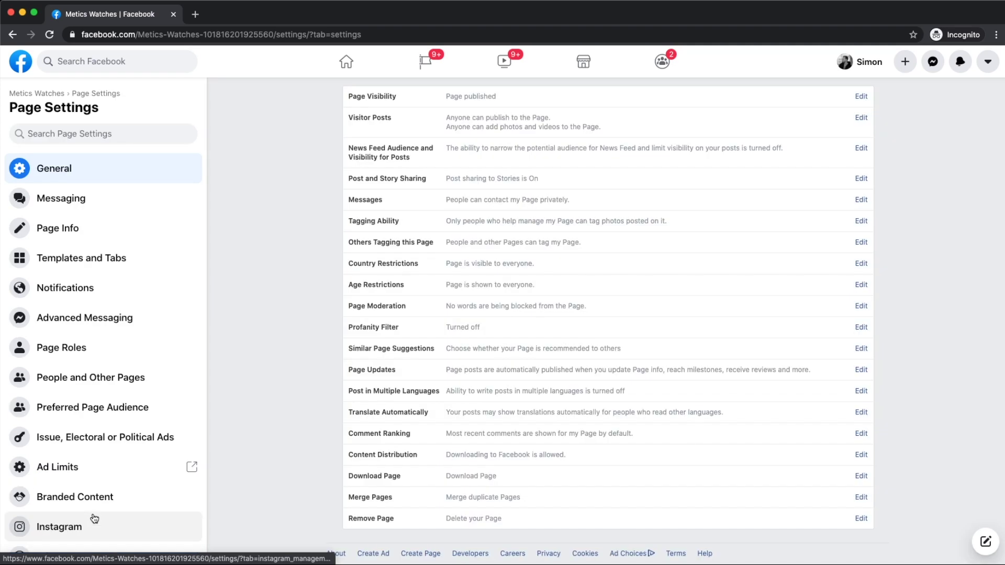
pyautogui.click(88, 258)
pyautogui.scroll(-5, 689, 294)
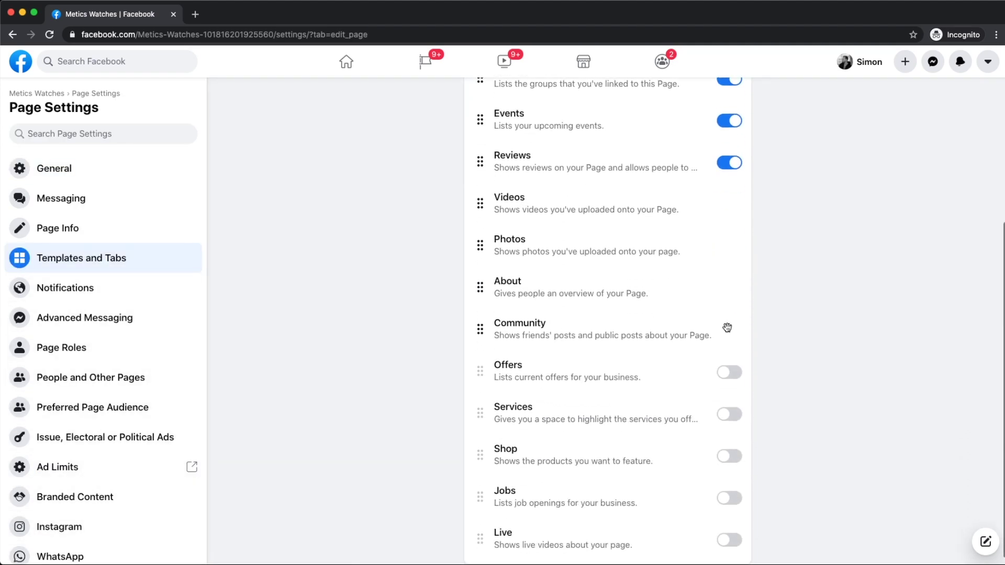
pyautogui.click(733, 373)
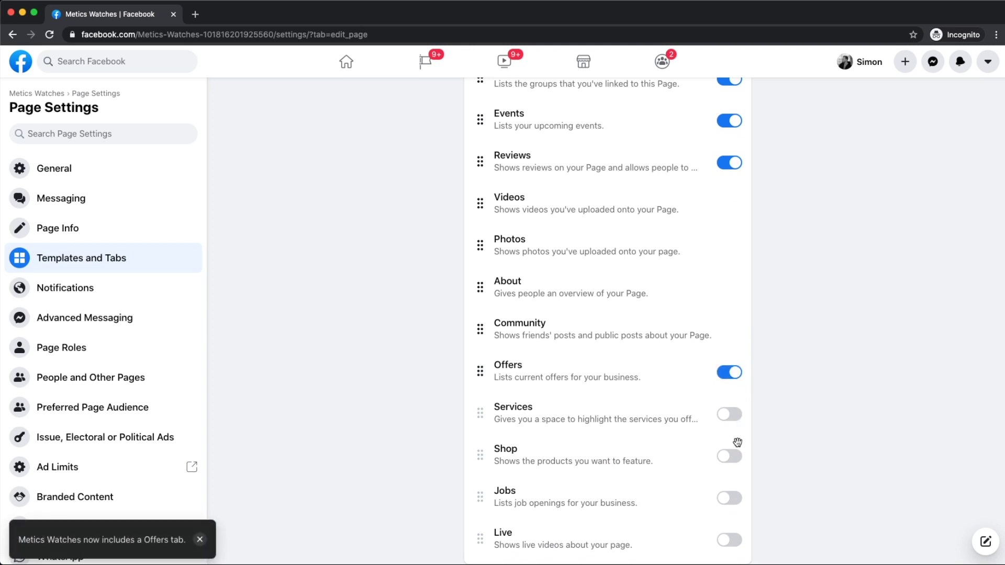
pyautogui.click(730, 456)
pyautogui.scroll(1, 730, 461)
pyautogui.scroll(3, 730, 463)
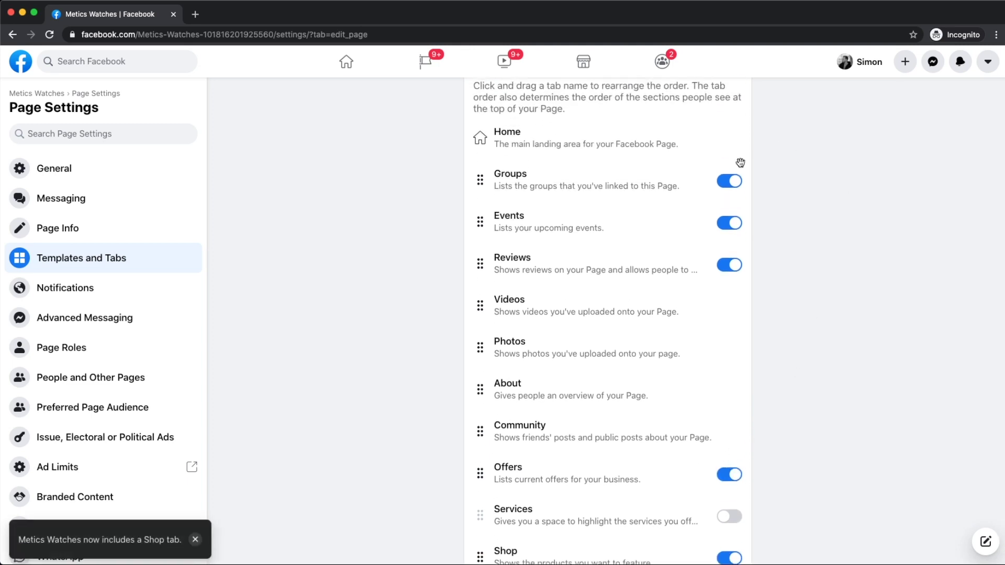
pyautogui.click(725, 182)
pyautogui.click(732, 223)
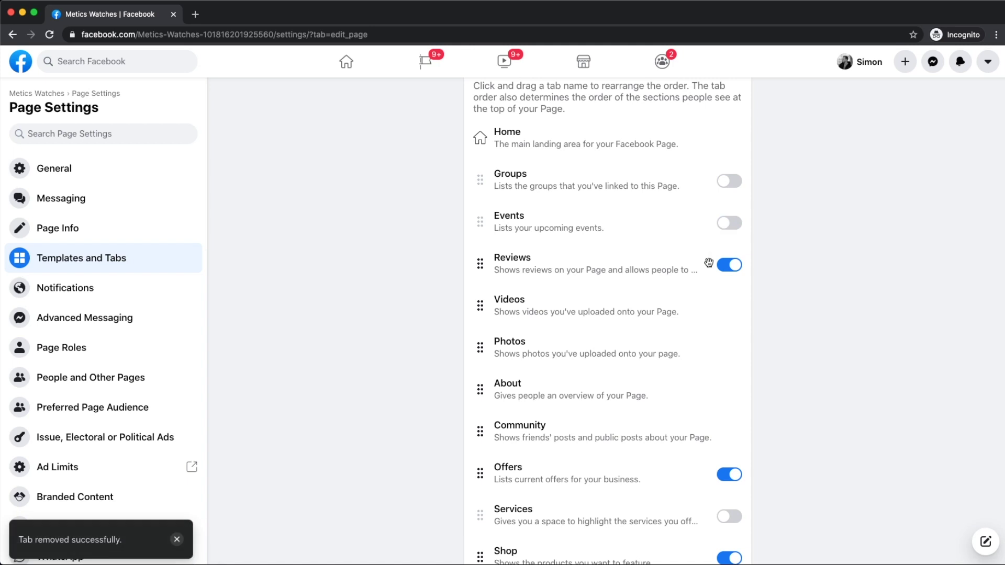
# Reorder the tabs so Shop, Offers, then Reviews come right after Home.
pyautogui.moveTo(600, 481); pyautogui.dragTo(604, 193)
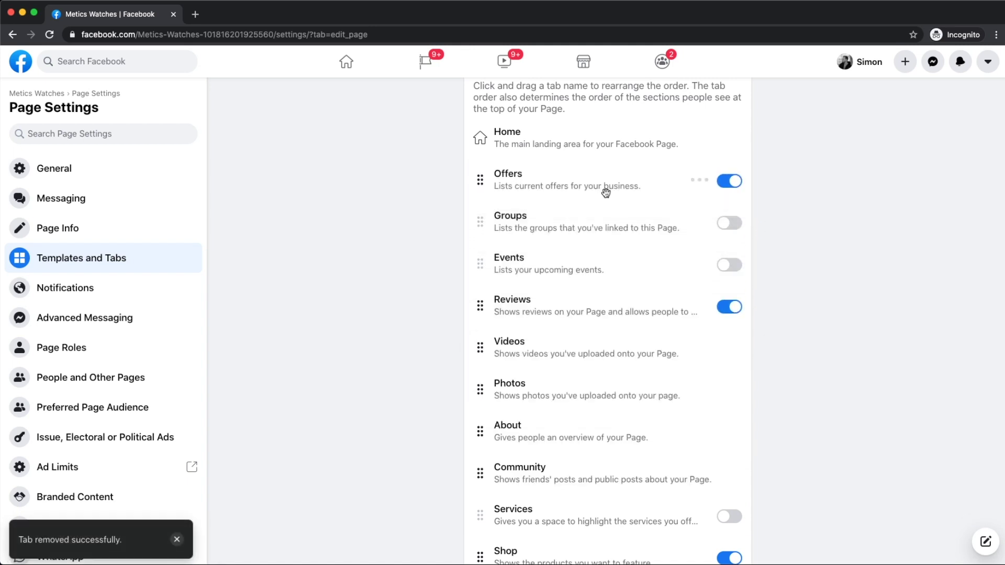
pyautogui.moveTo(556, 557); pyautogui.dragTo(545, 188)
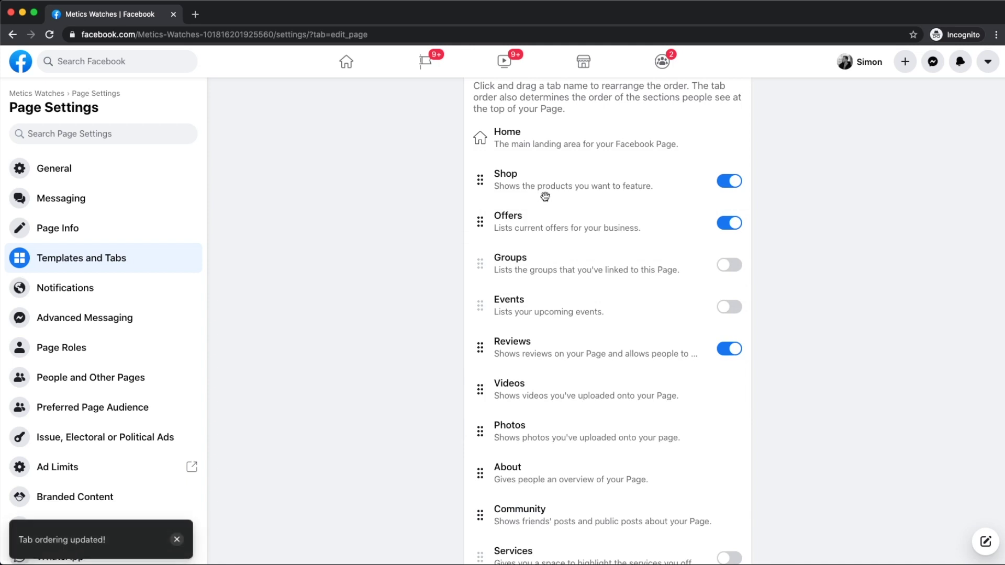
pyautogui.moveTo(566, 354); pyautogui.dragTo(567, 265)
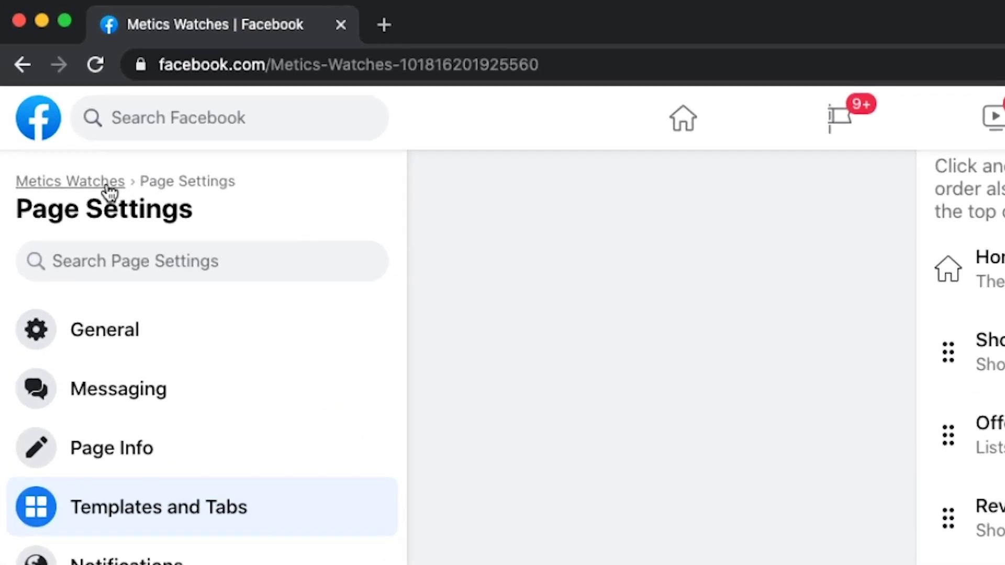
# Return to the Metics Watches page and view it as a visitor.
pyautogui.click(109, 189)
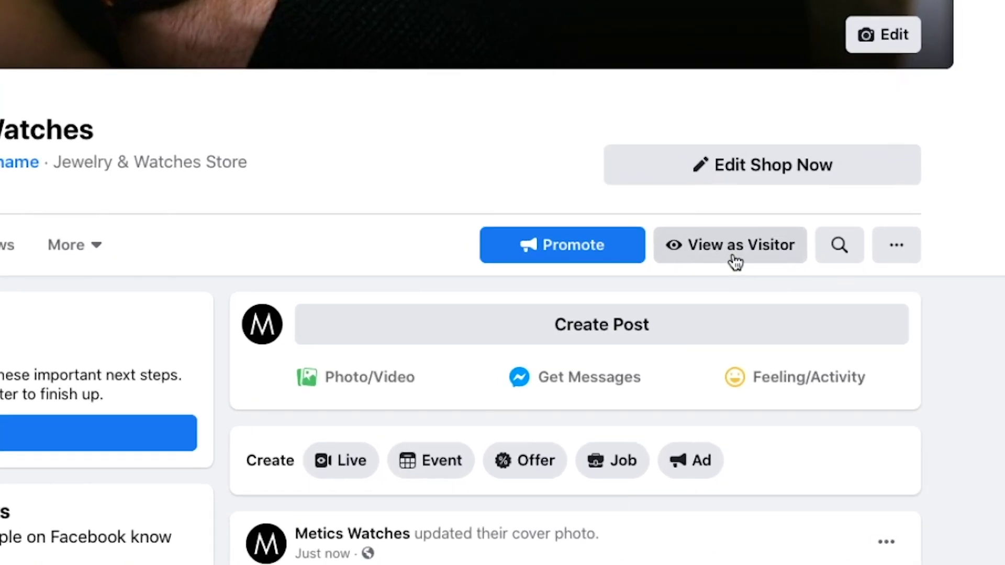
pyautogui.click(734, 257)
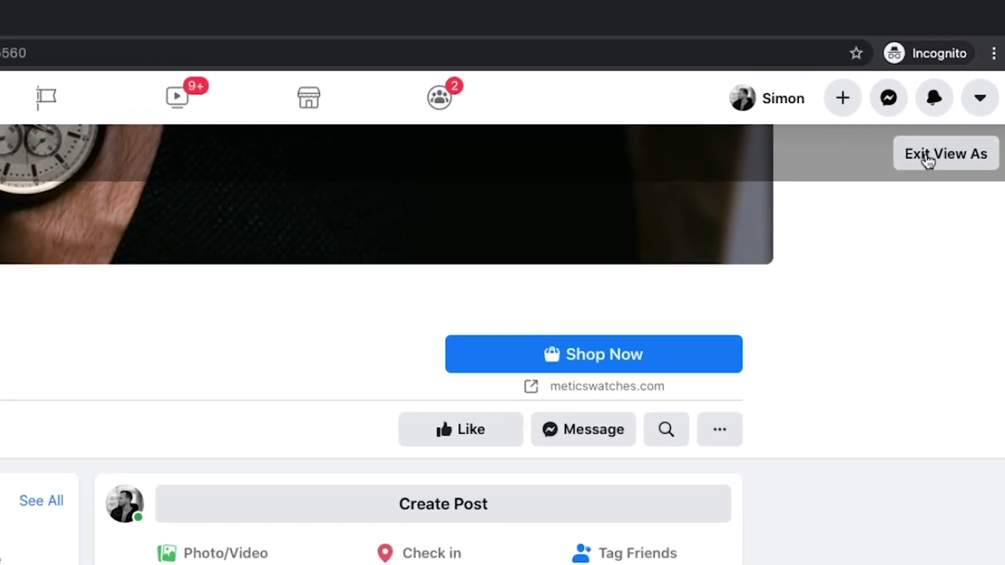
# Leave the visitor preview and scroll down to the Invite Friends section.
pyautogui.click(932, 157)
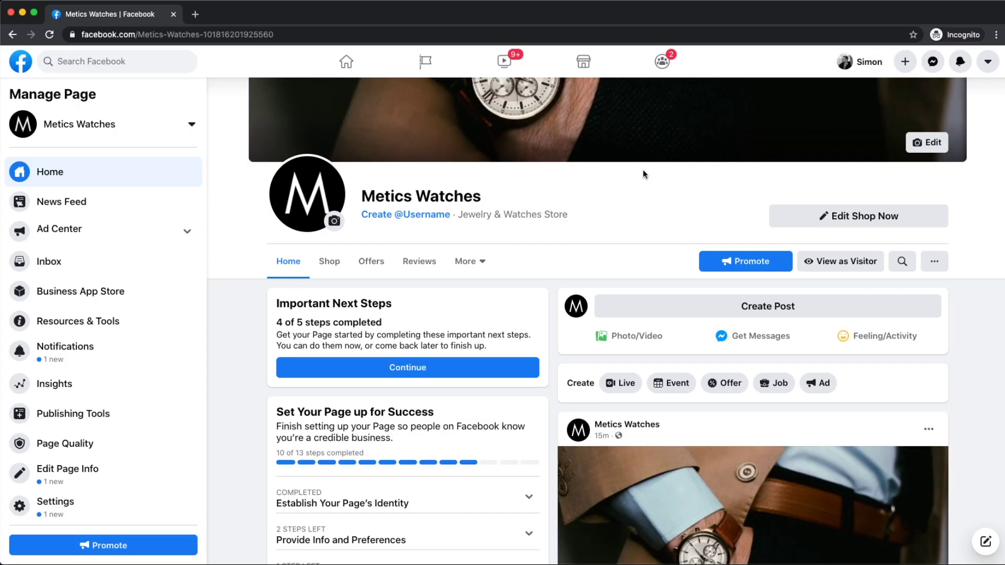
pyautogui.scroll(-6, 643, 169)
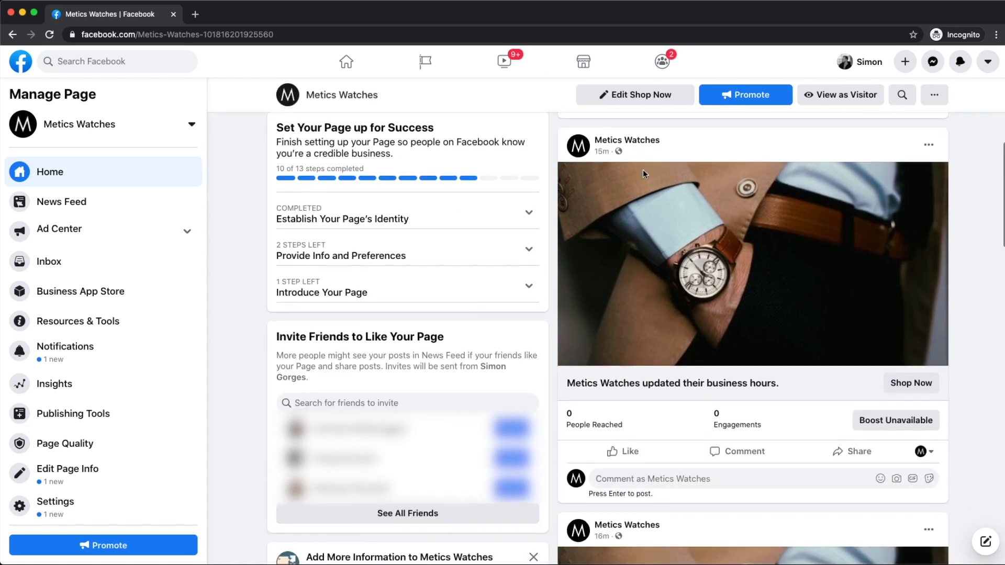
pyautogui.scroll(-2, 644, 174)
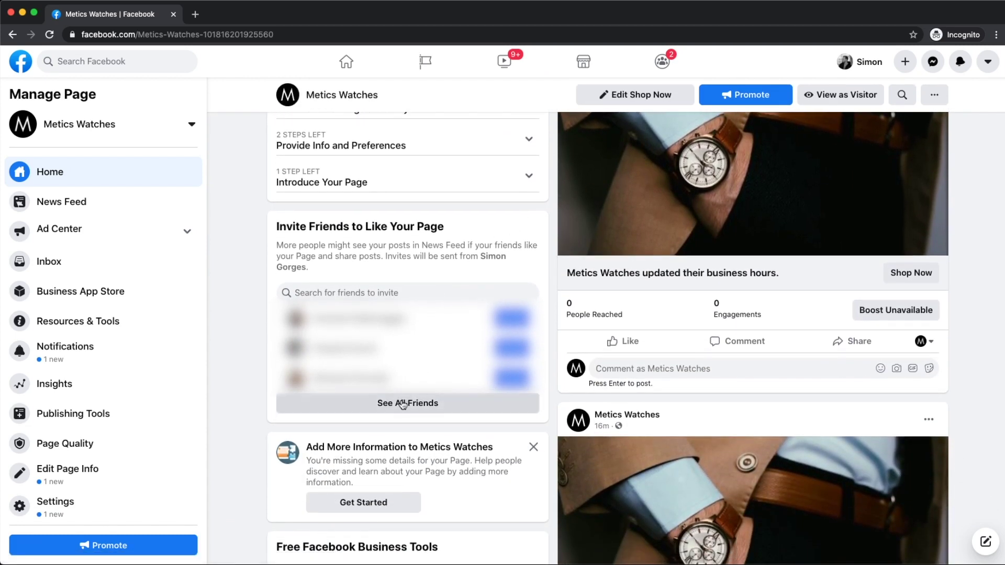
# Open the full friends list and select all 503 friends to invite.
pyautogui.click(741, 235)
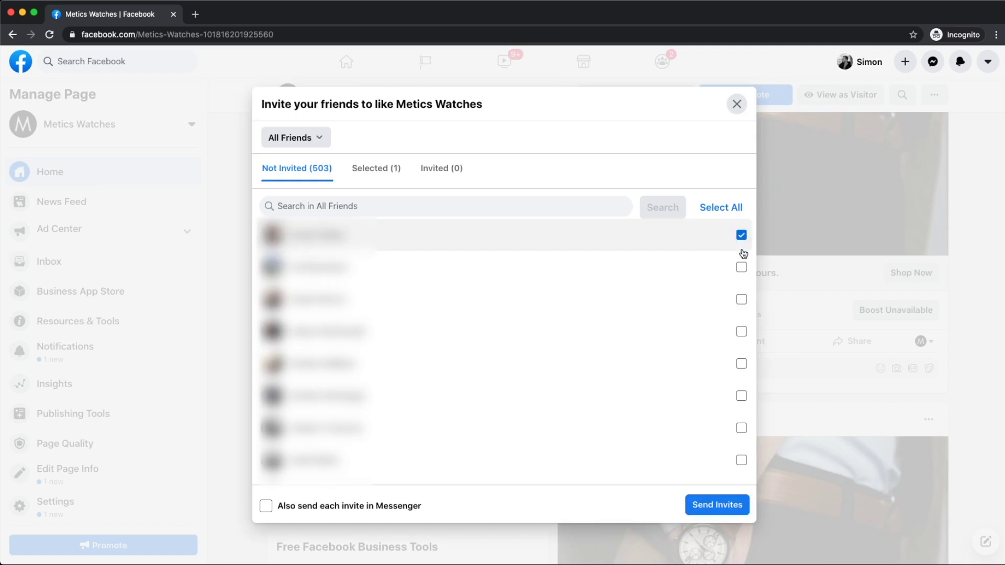
pyautogui.click(741, 268)
pyautogui.click(742, 296)
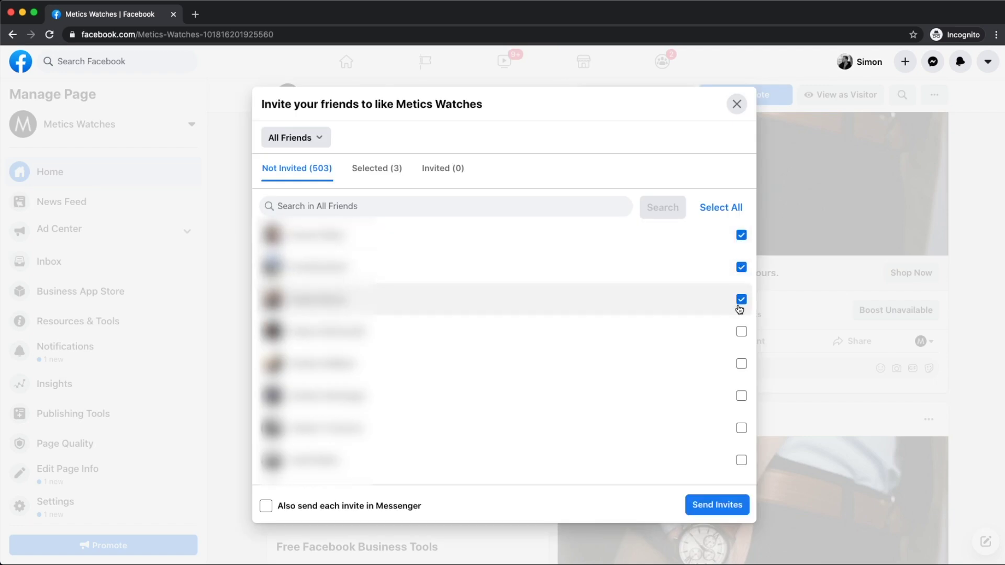
pyautogui.click(729, 207)
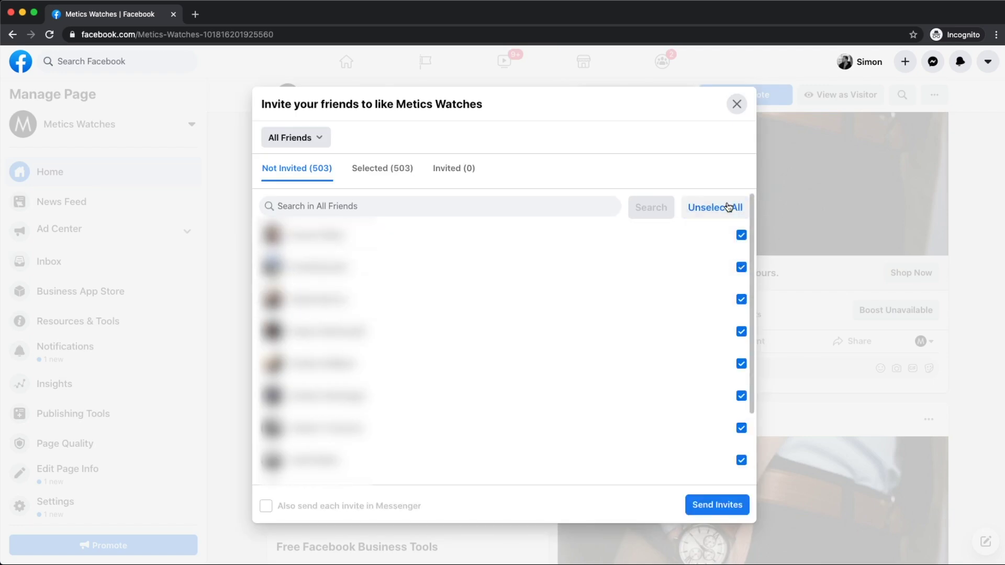
# Send the invitations to all 503 friends and start a new Metics Watches post.
pyautogui.click(715, 505)
pyautogui.scroll(10, 682, 474)
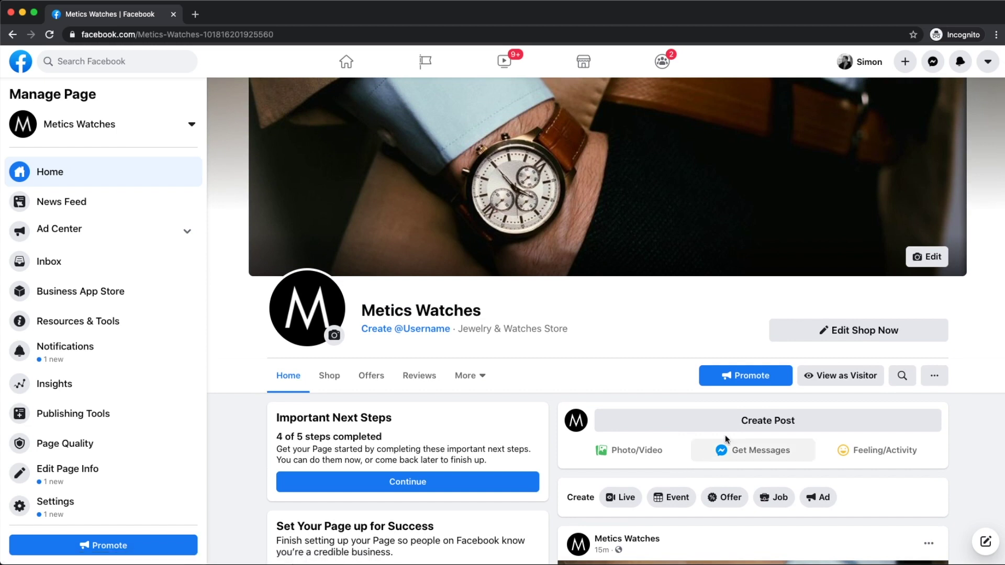
pyautogui.click(745, 423)
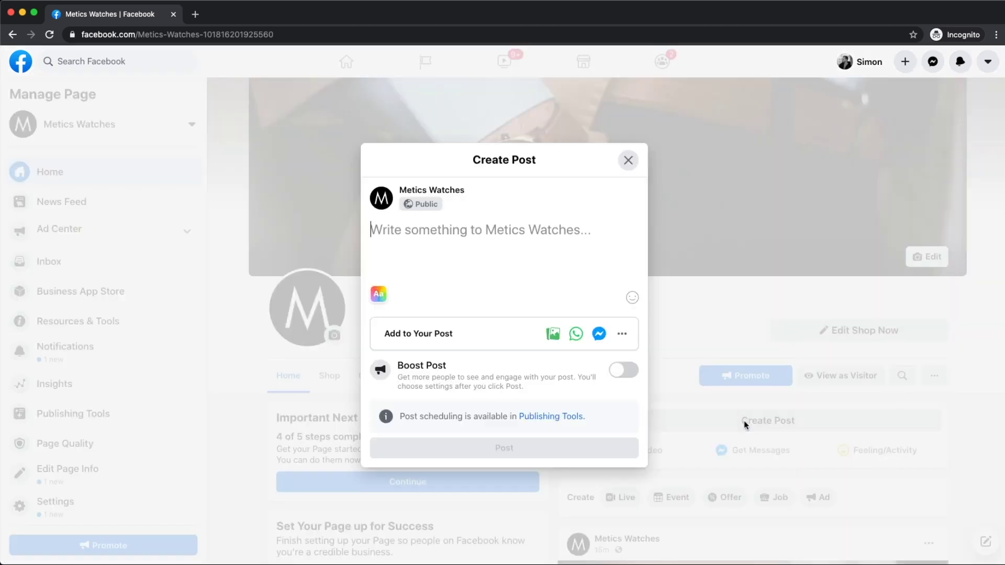